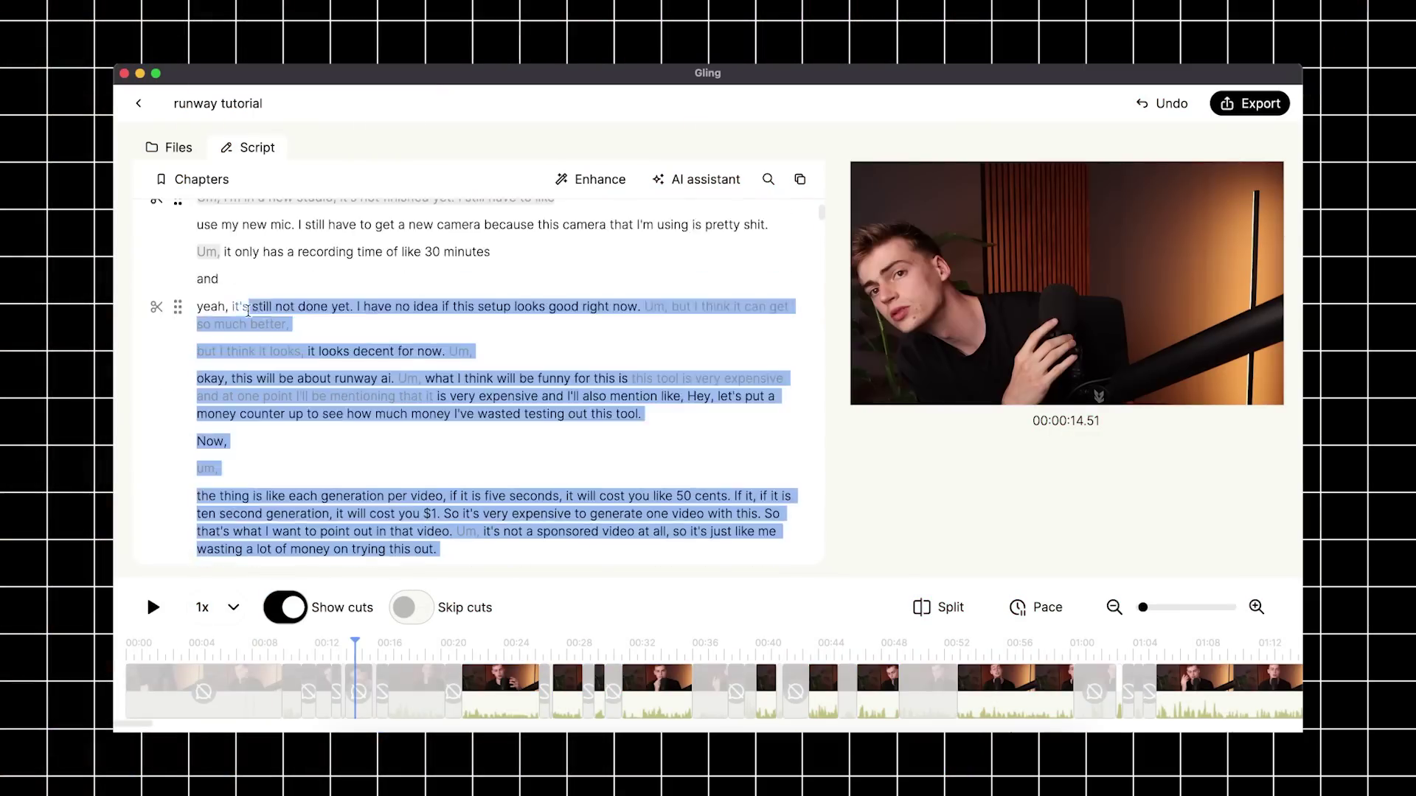
Cut the selected 'yeah, it's still not done yet' passage from the runway tutorial.
click(156, 351)
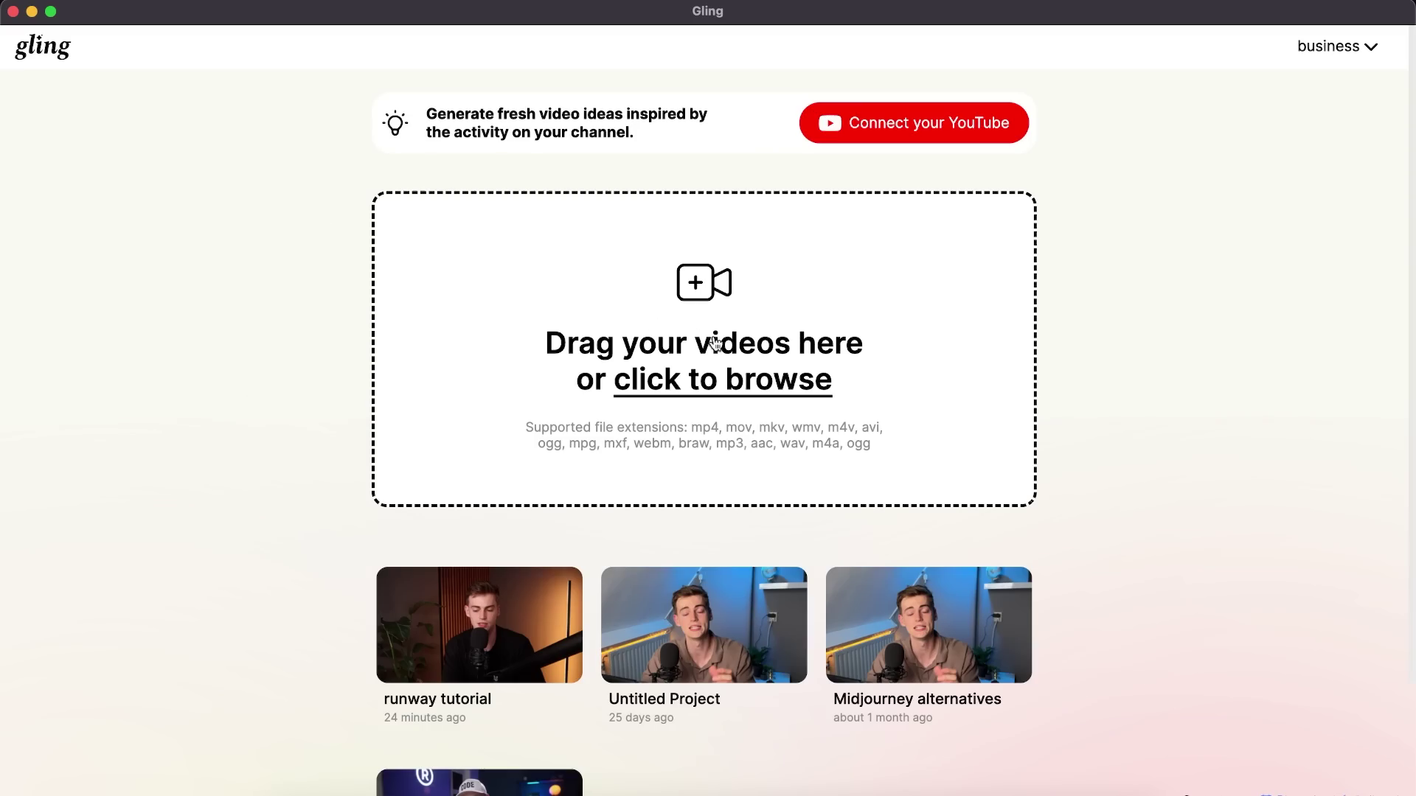
Import Runway ai full video uncut.mp4, keep English as the language, and title it 'Runway ai'.
click(640, 399)
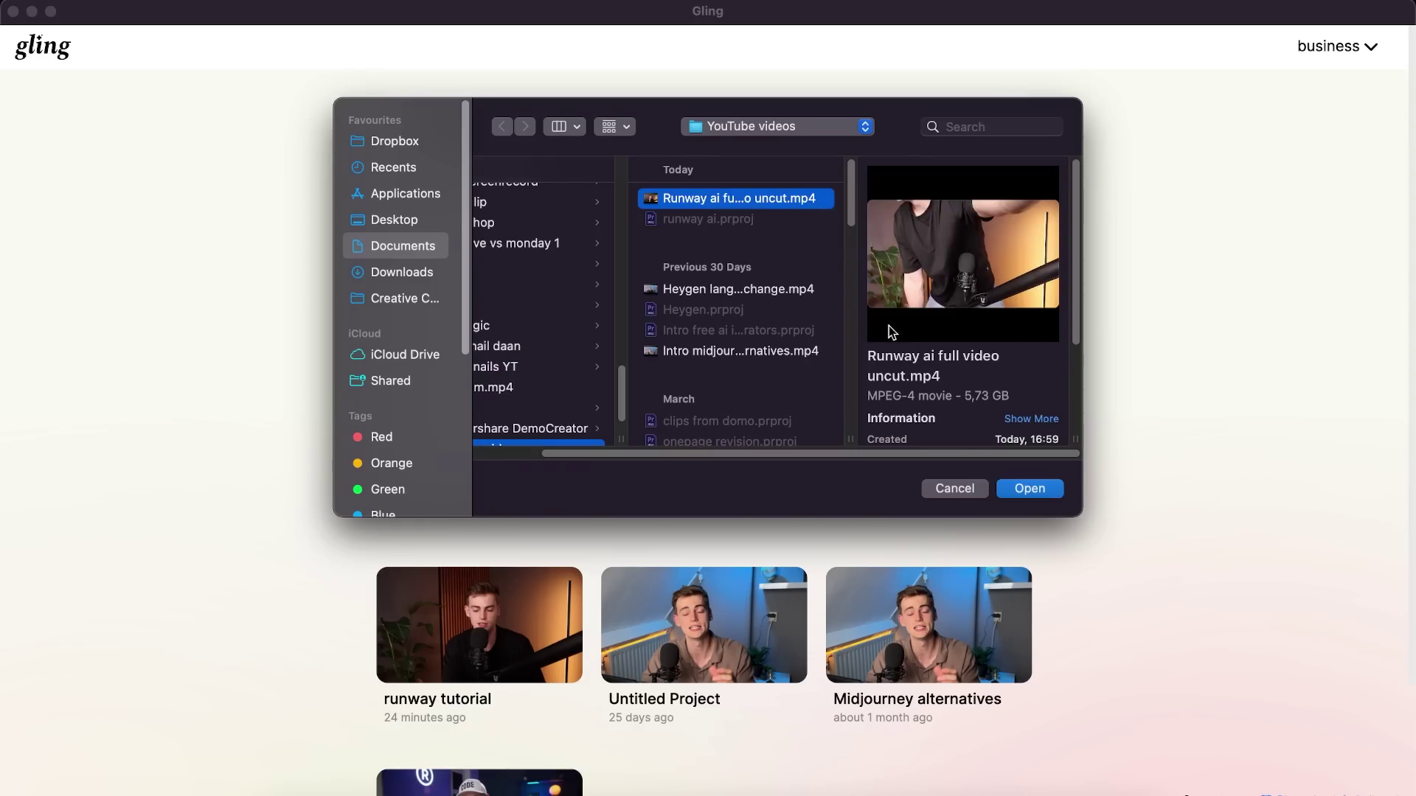
click(1030, 490)
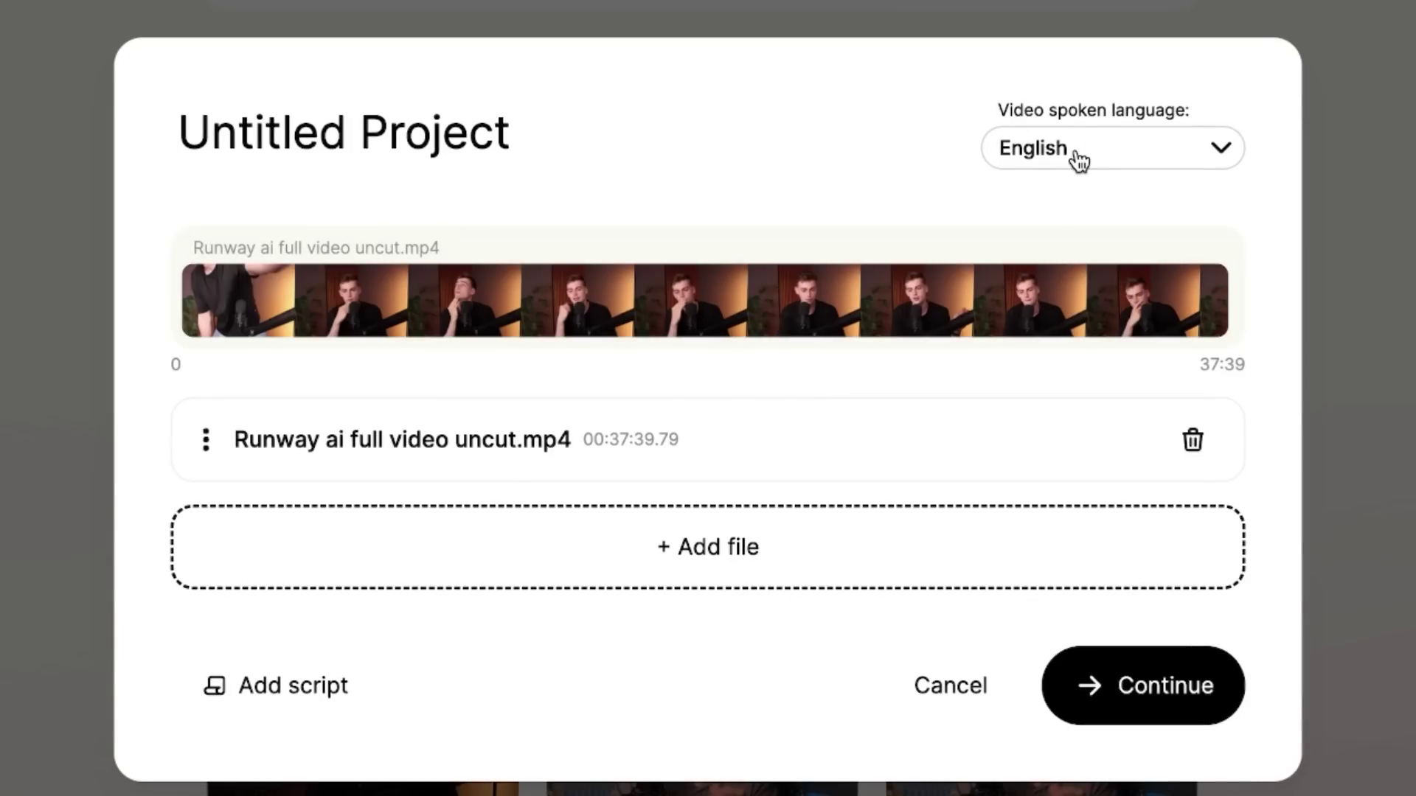
click(1079, 161)
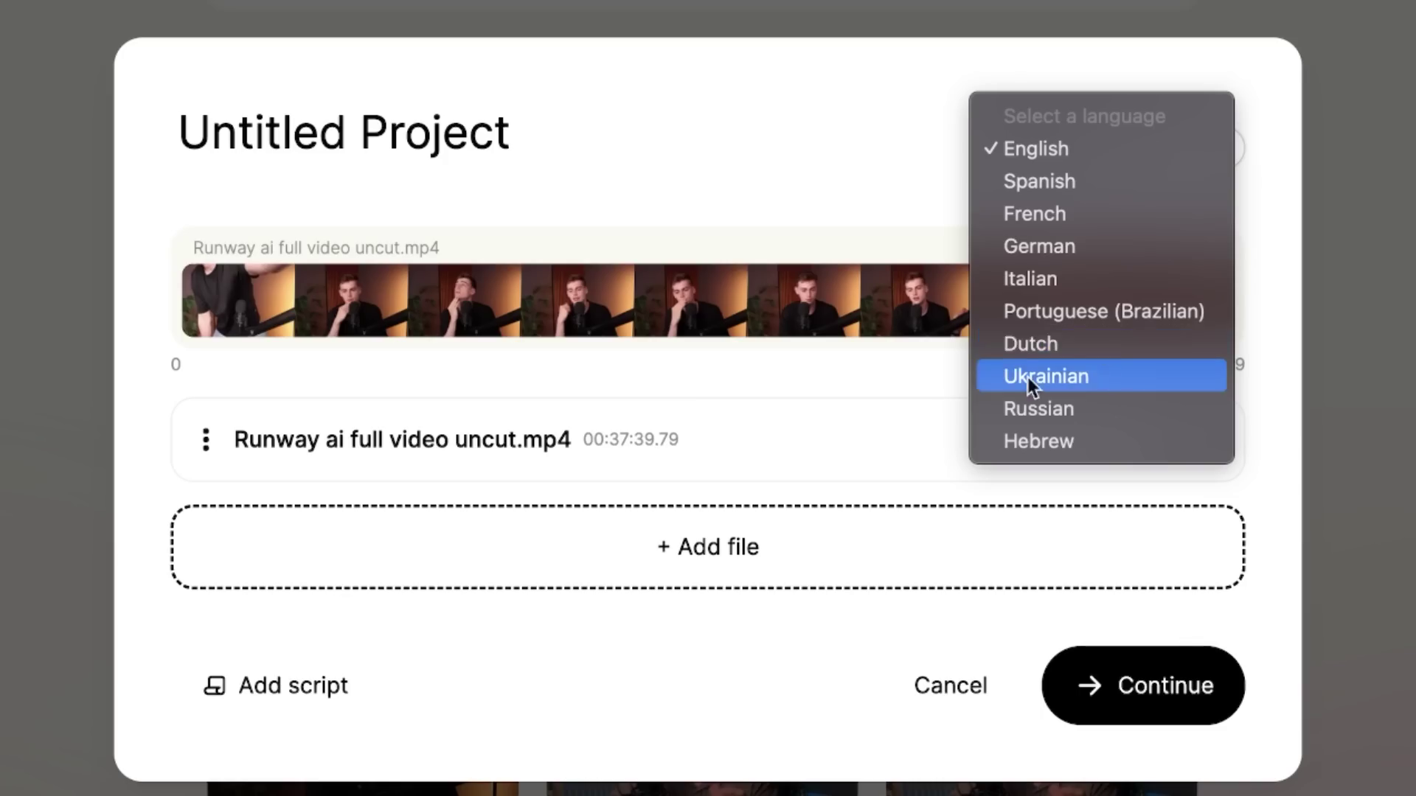
click(422, 138)
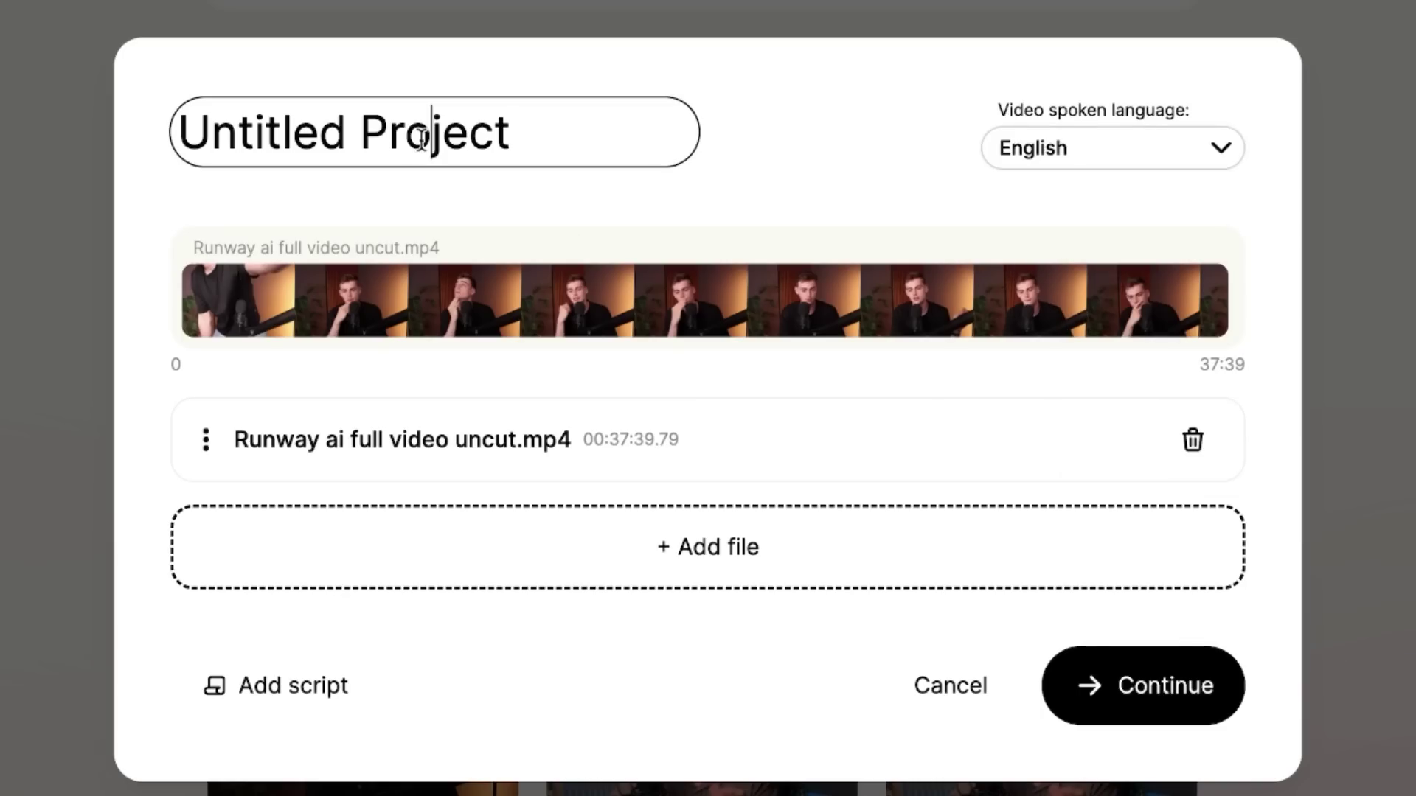
click(1183, 152)
click(674, 163)
triple_click(283, 110)
text(Ru)
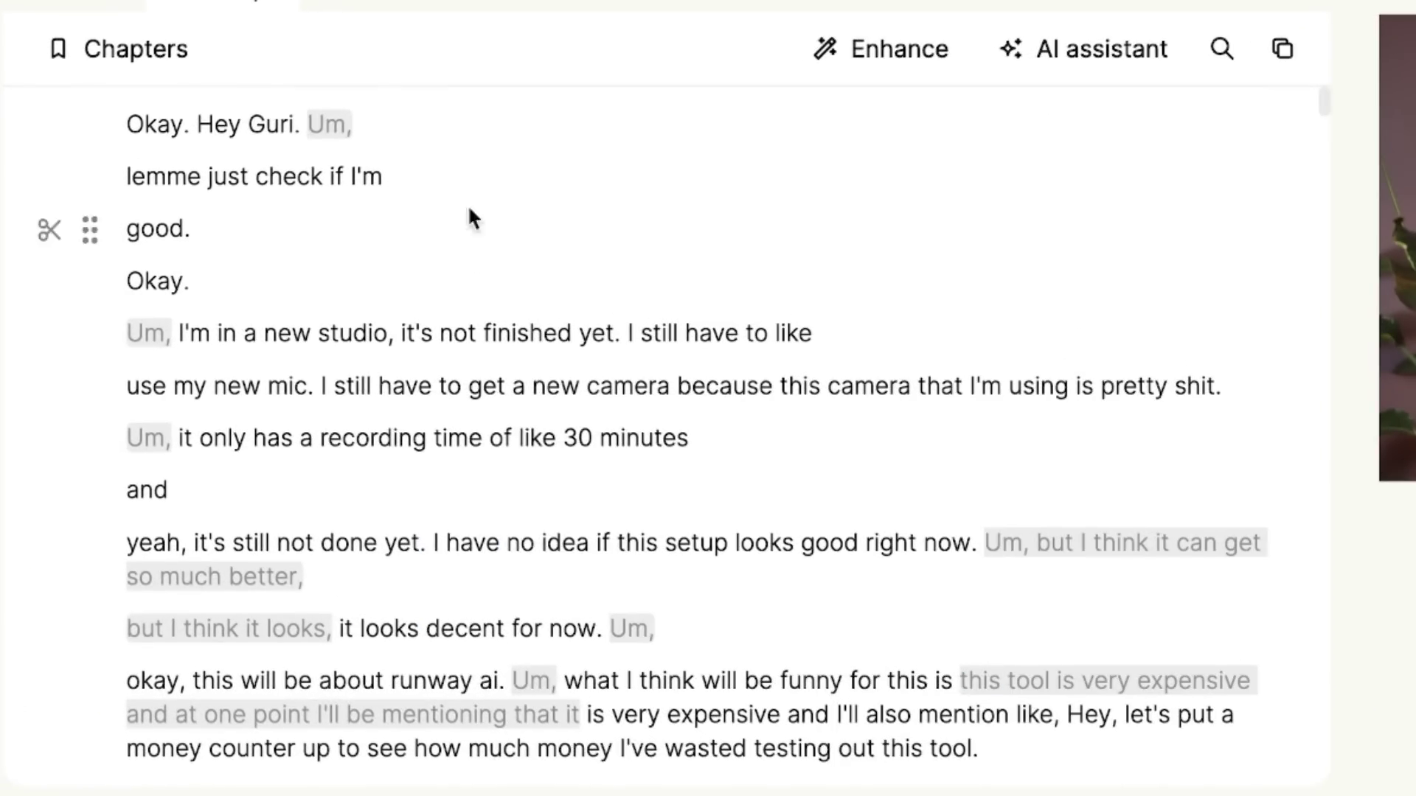
Scroll through the script and zoom the timeline out to show over a minute.
scroll(347, 383, down, 2)
scroll(219, 315, up, 2)
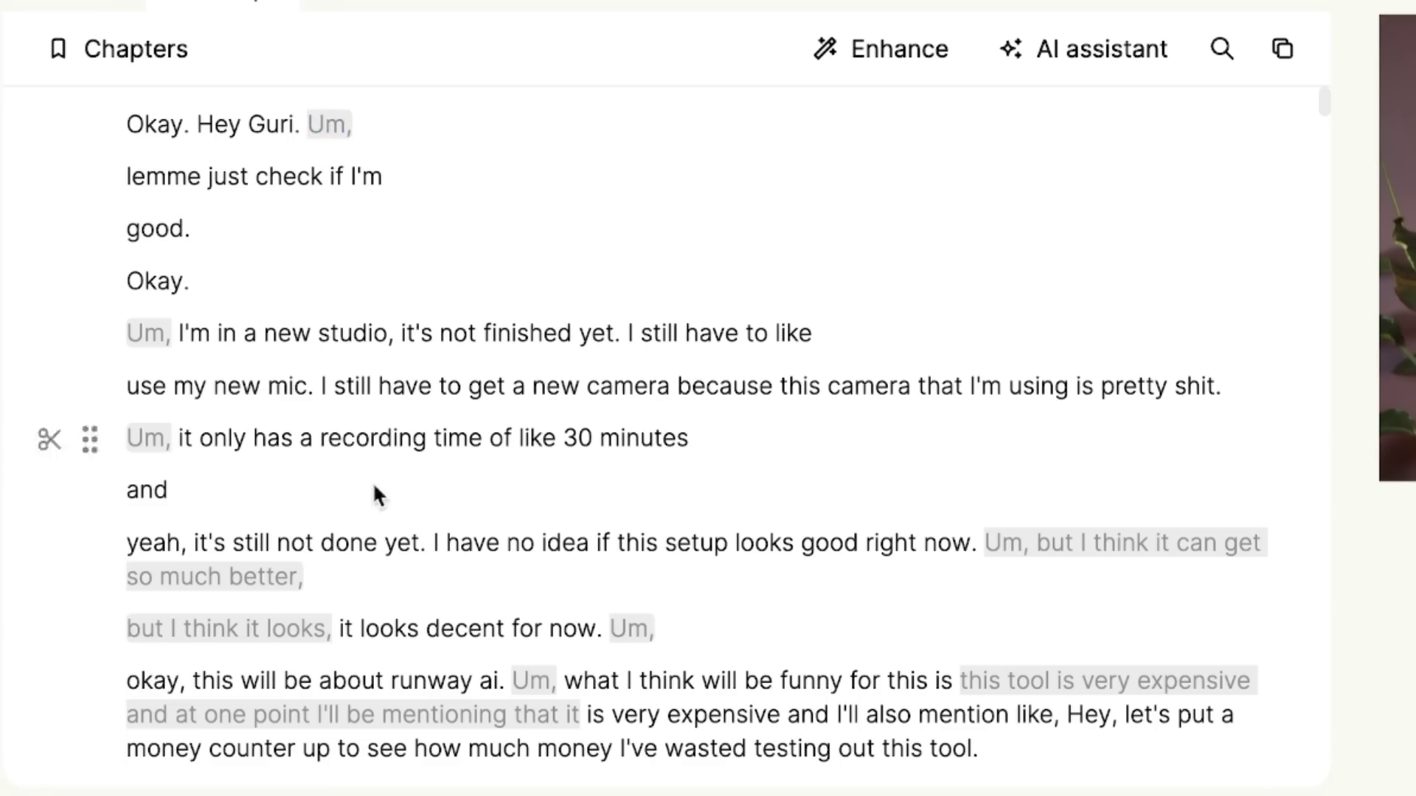
scroll(632, 590, down, 3)
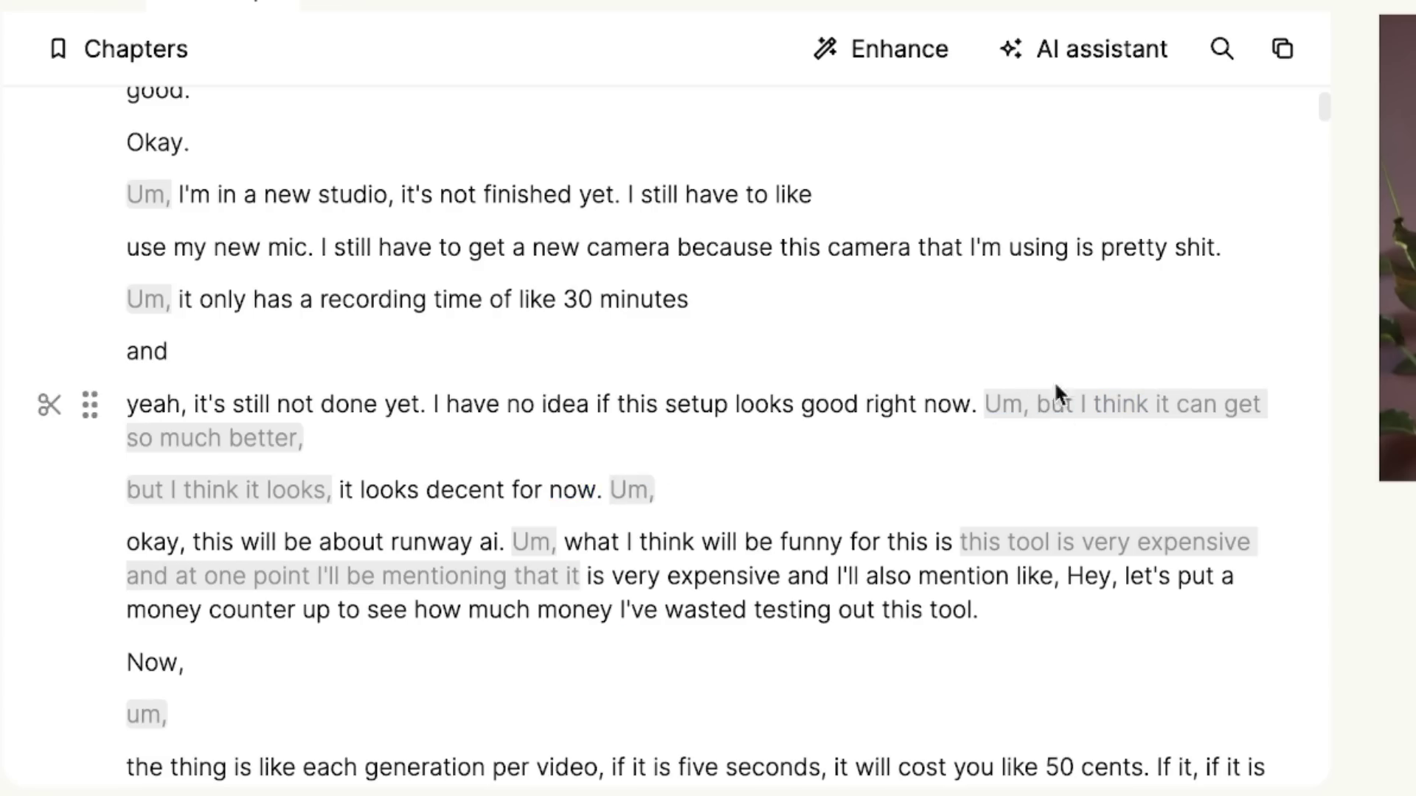
scroll(919, 524, down, 2)
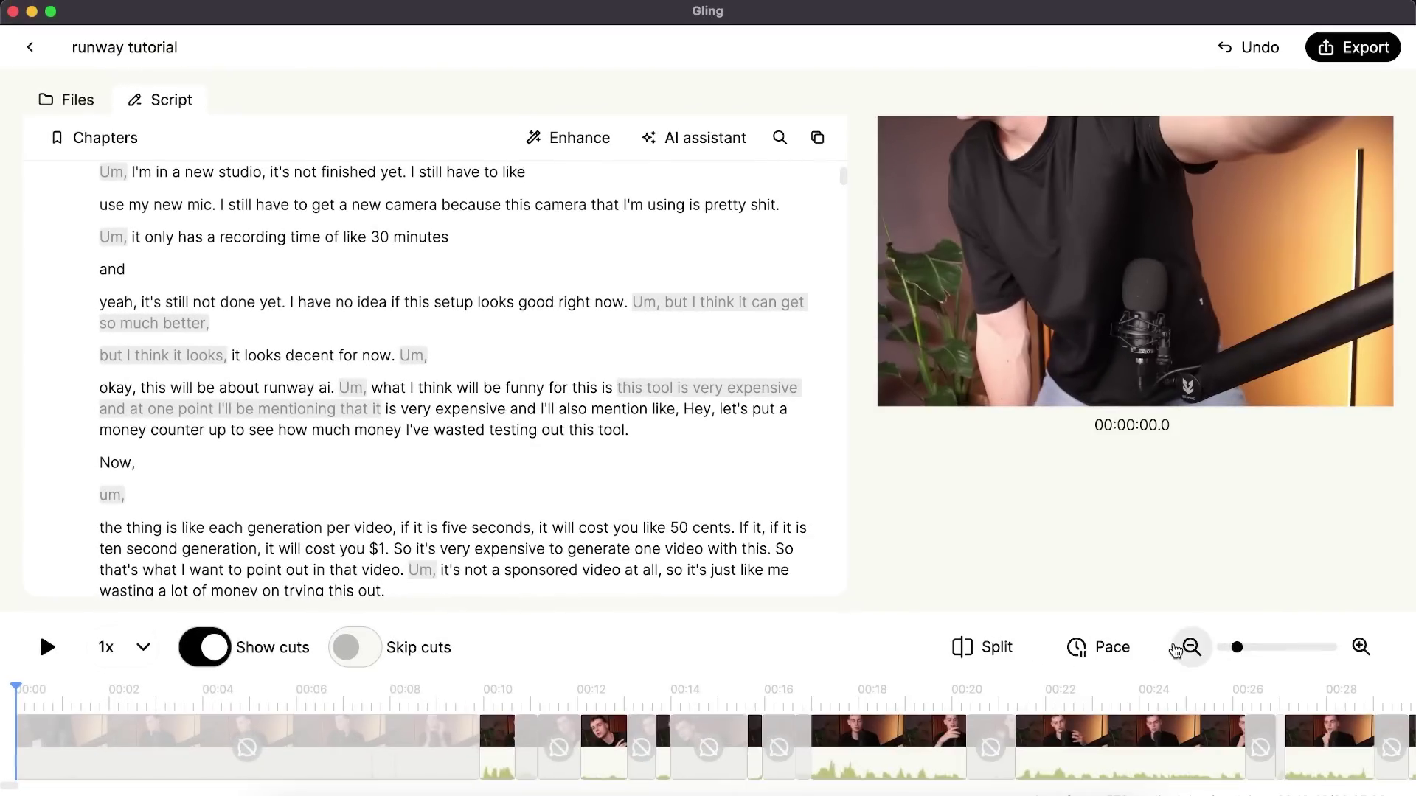
click(1183, 649)
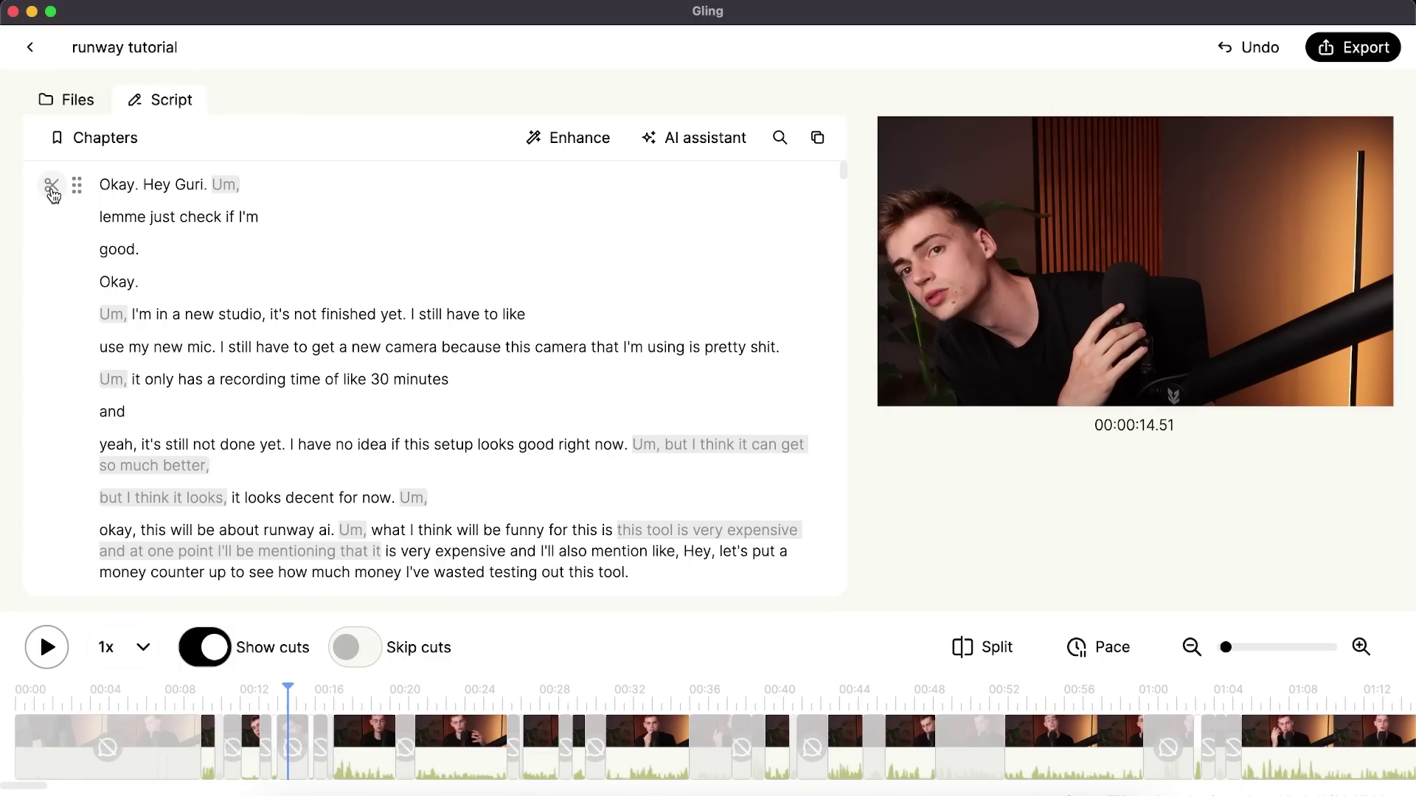
Cut the first five lines, 'Okay. Hey Guri. Um,' through the new-studio remark, and play the edit.
click(52, 187)
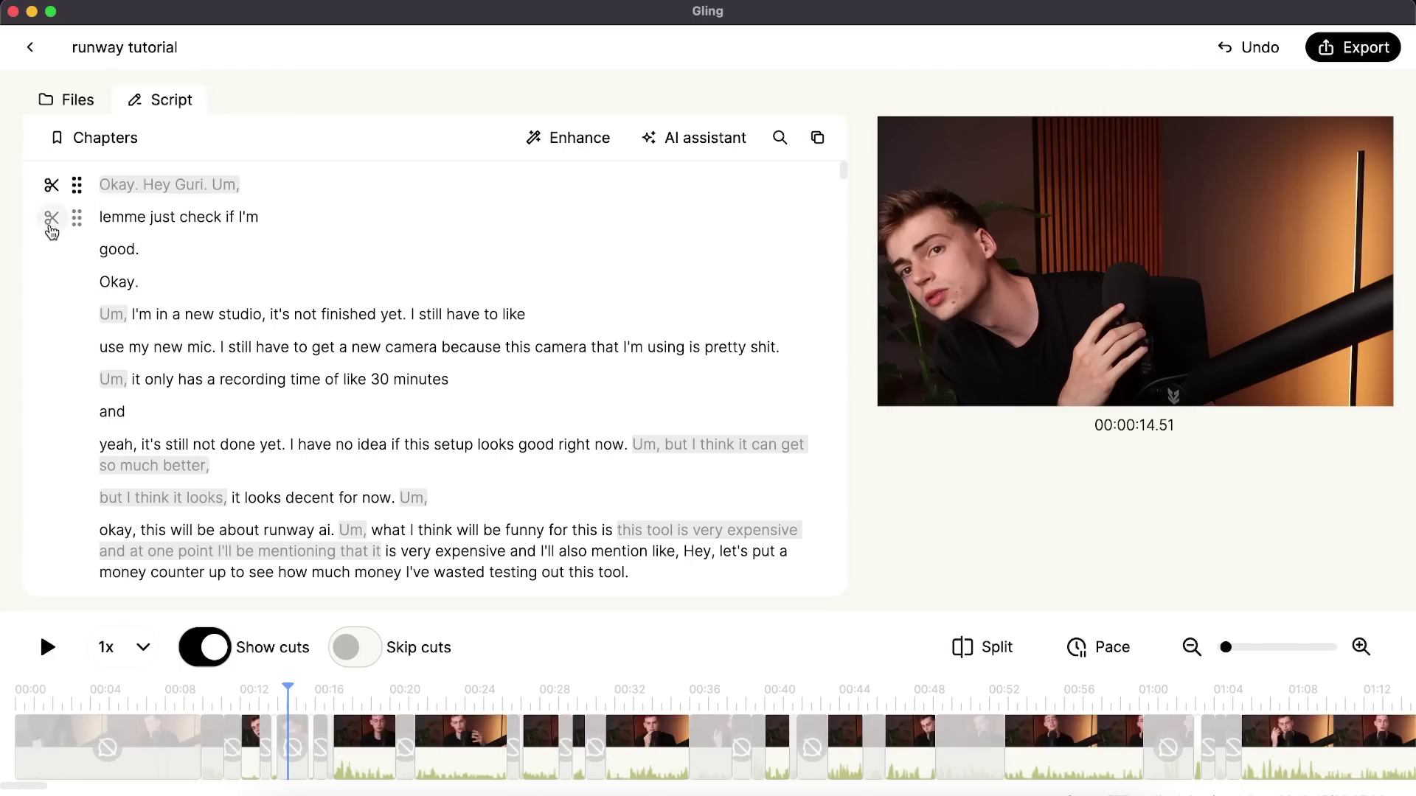
click(51, 219)
click(51, 251)
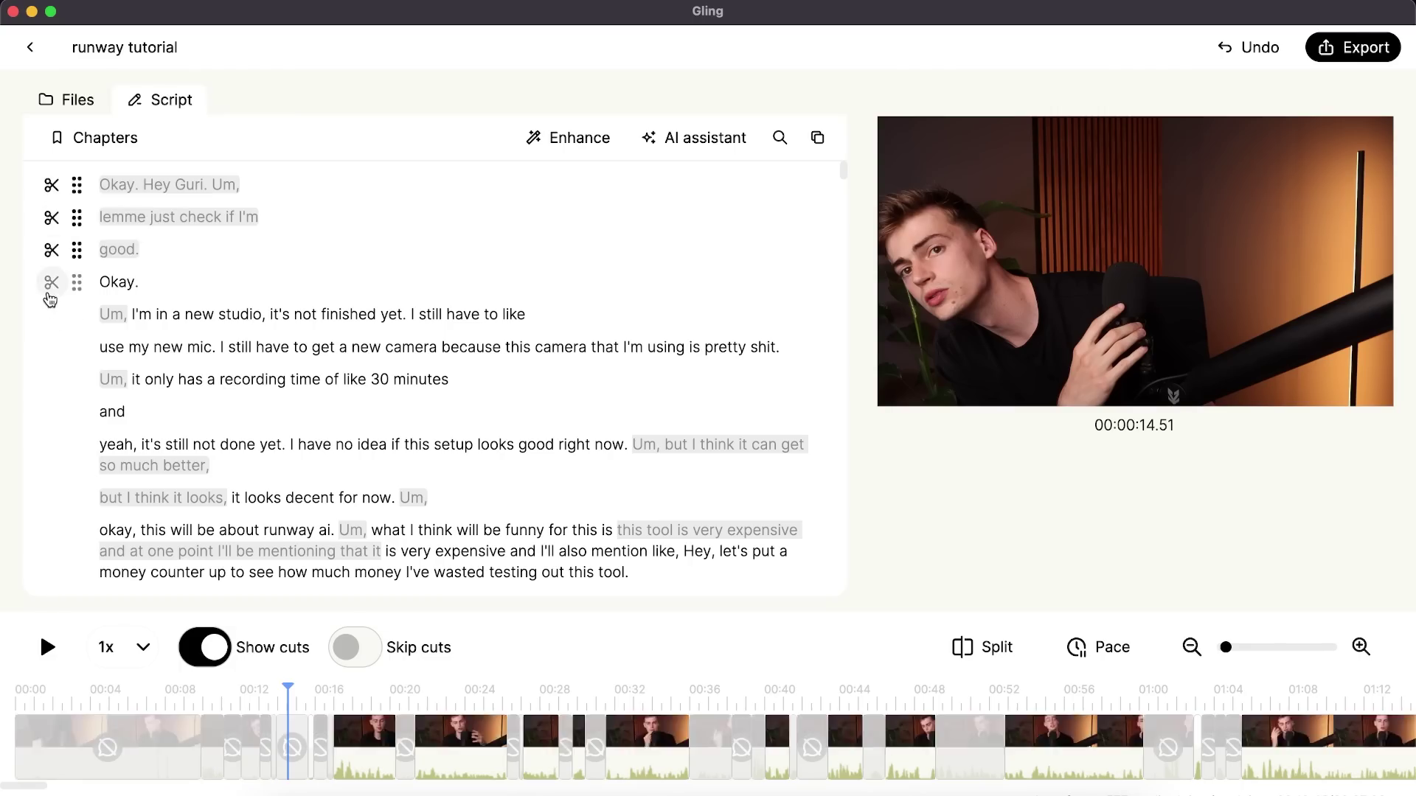
click(51, 284)
click(51, 316)
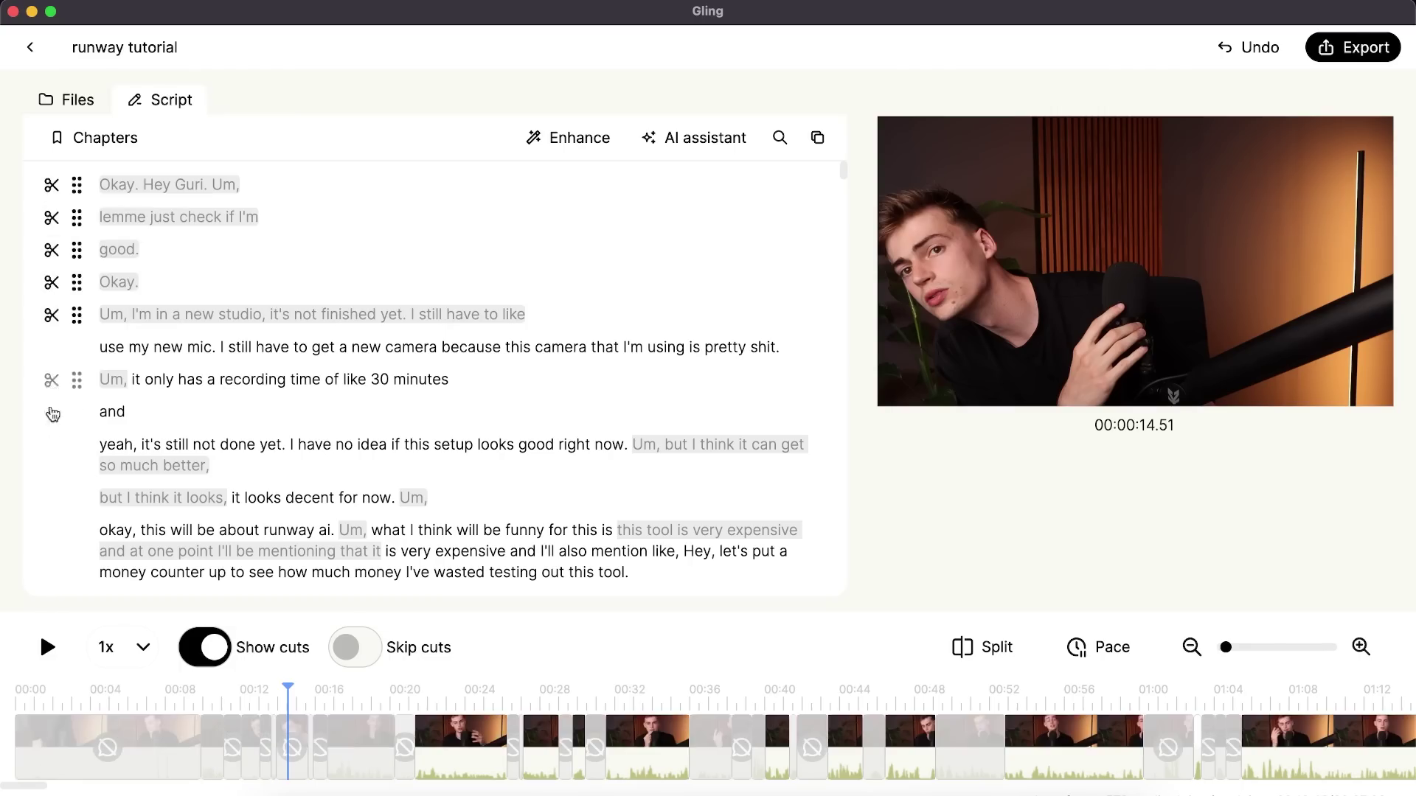
click(48, 646)
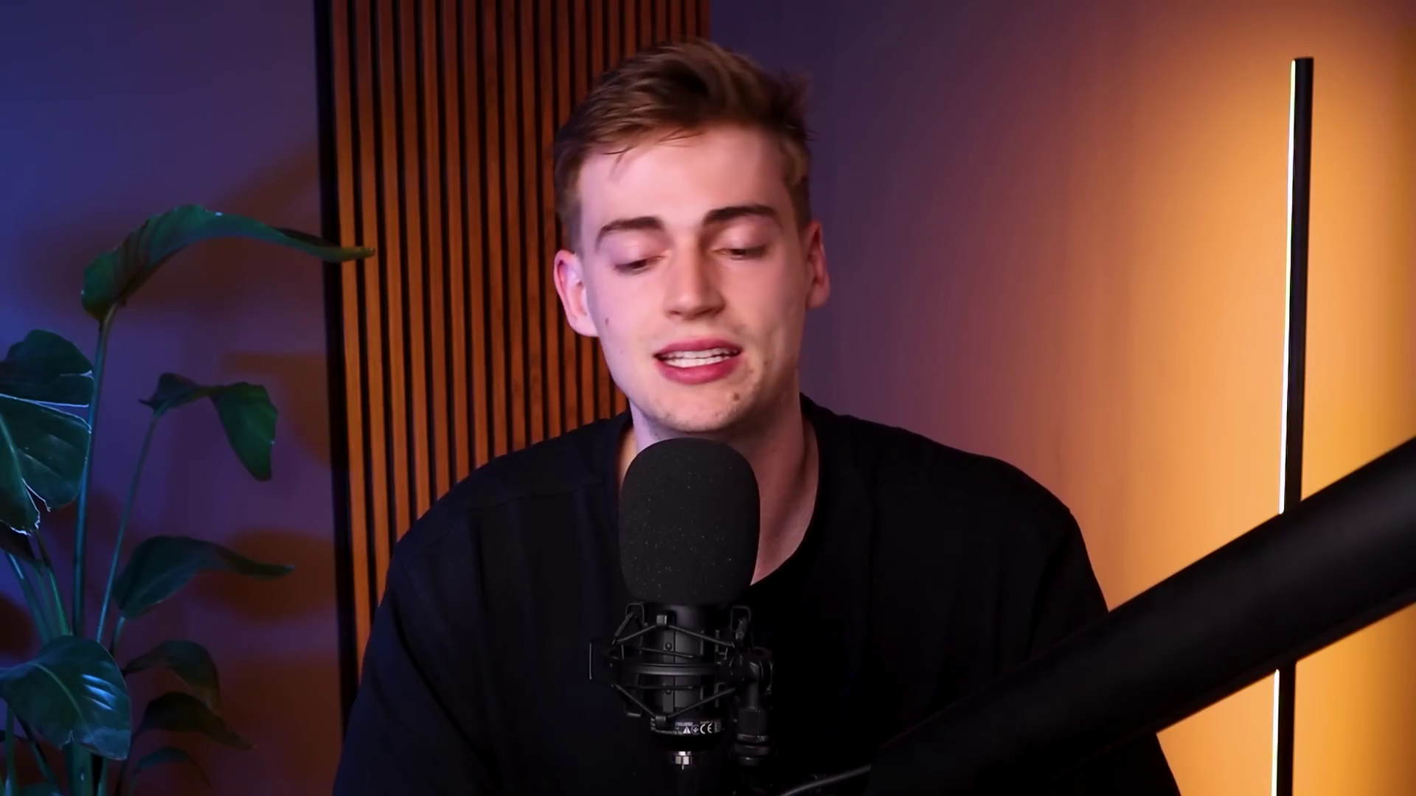
Move the playhead to the word 'runway' in the intro and play from there.
scroll(767, 299, down, 2)
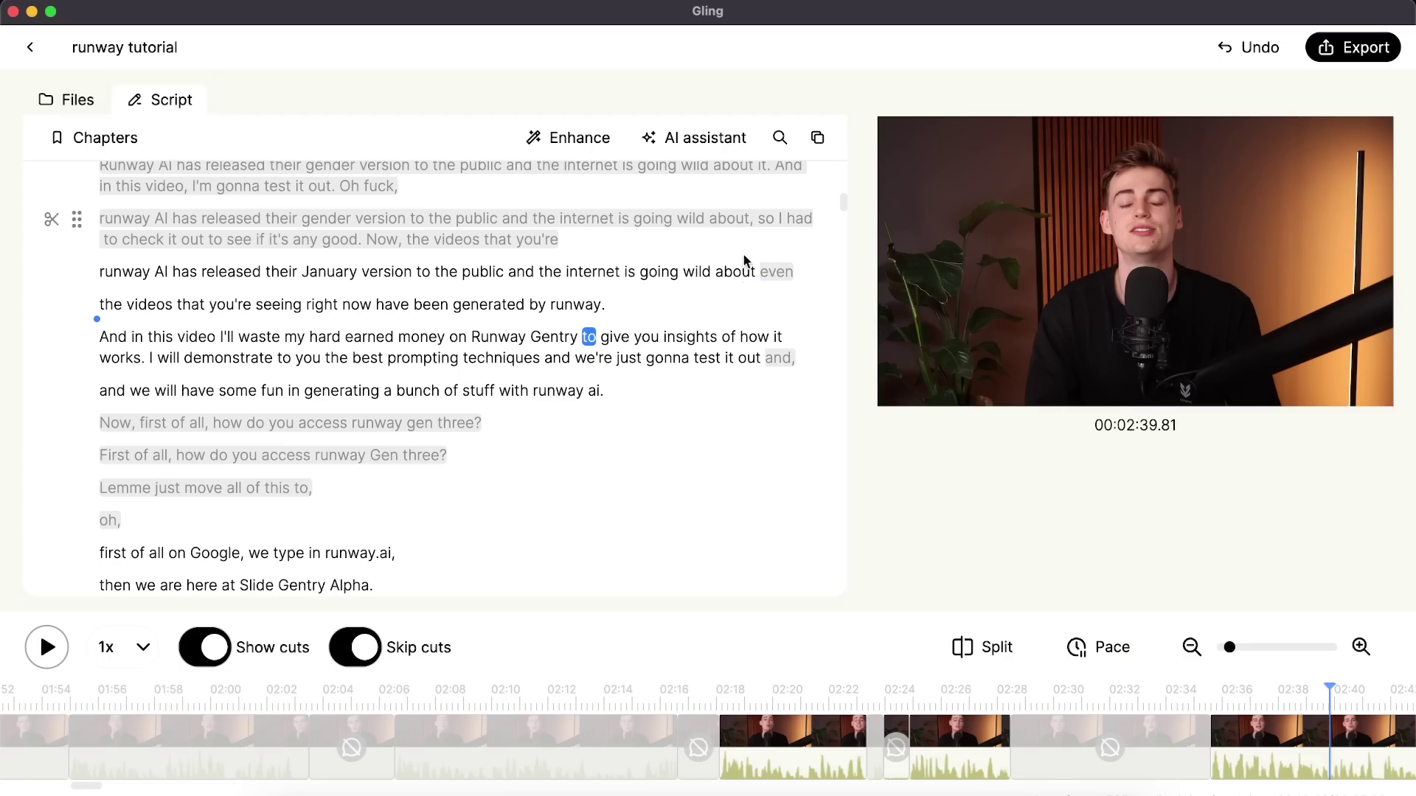
scroll(267, 319, down, 2)
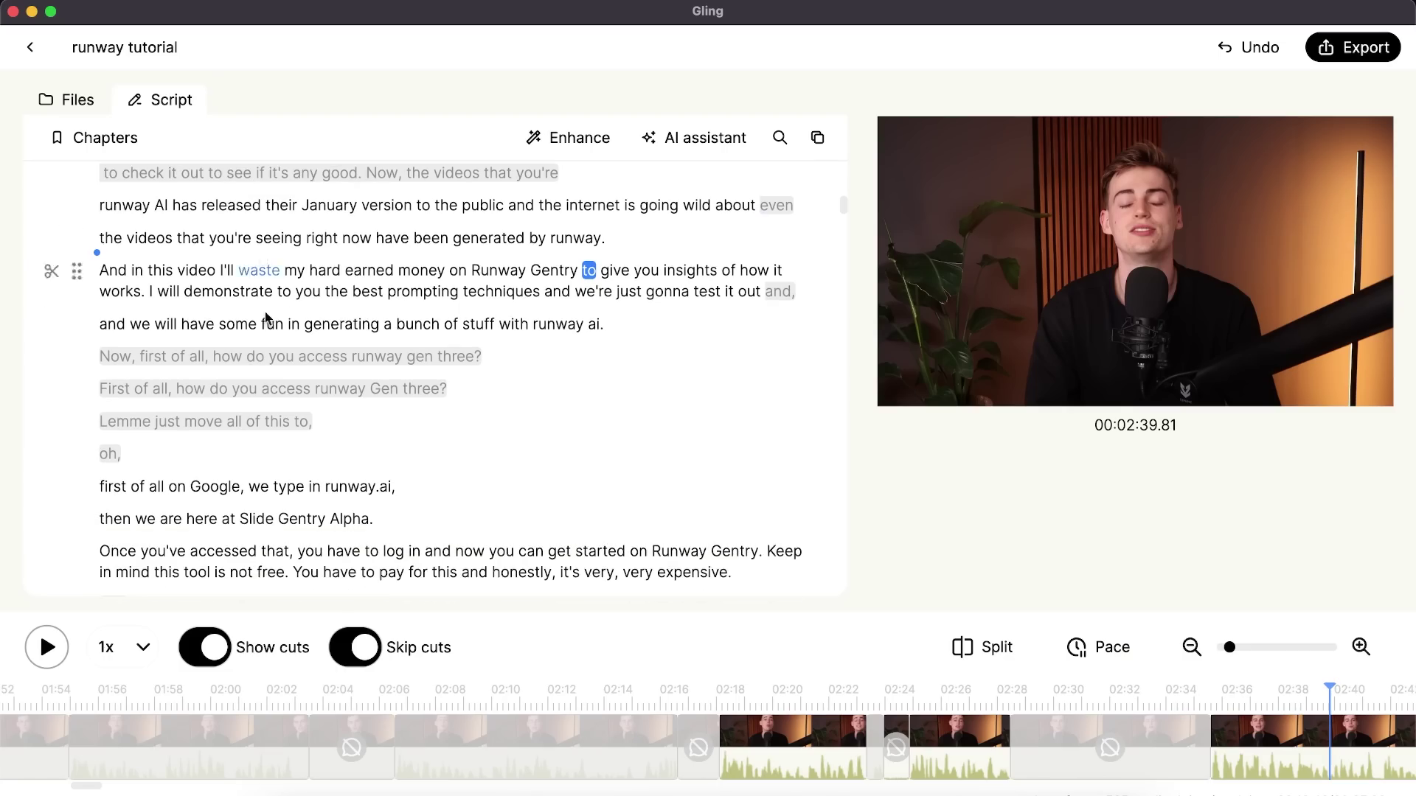
scroll(321, 325, down, 1)
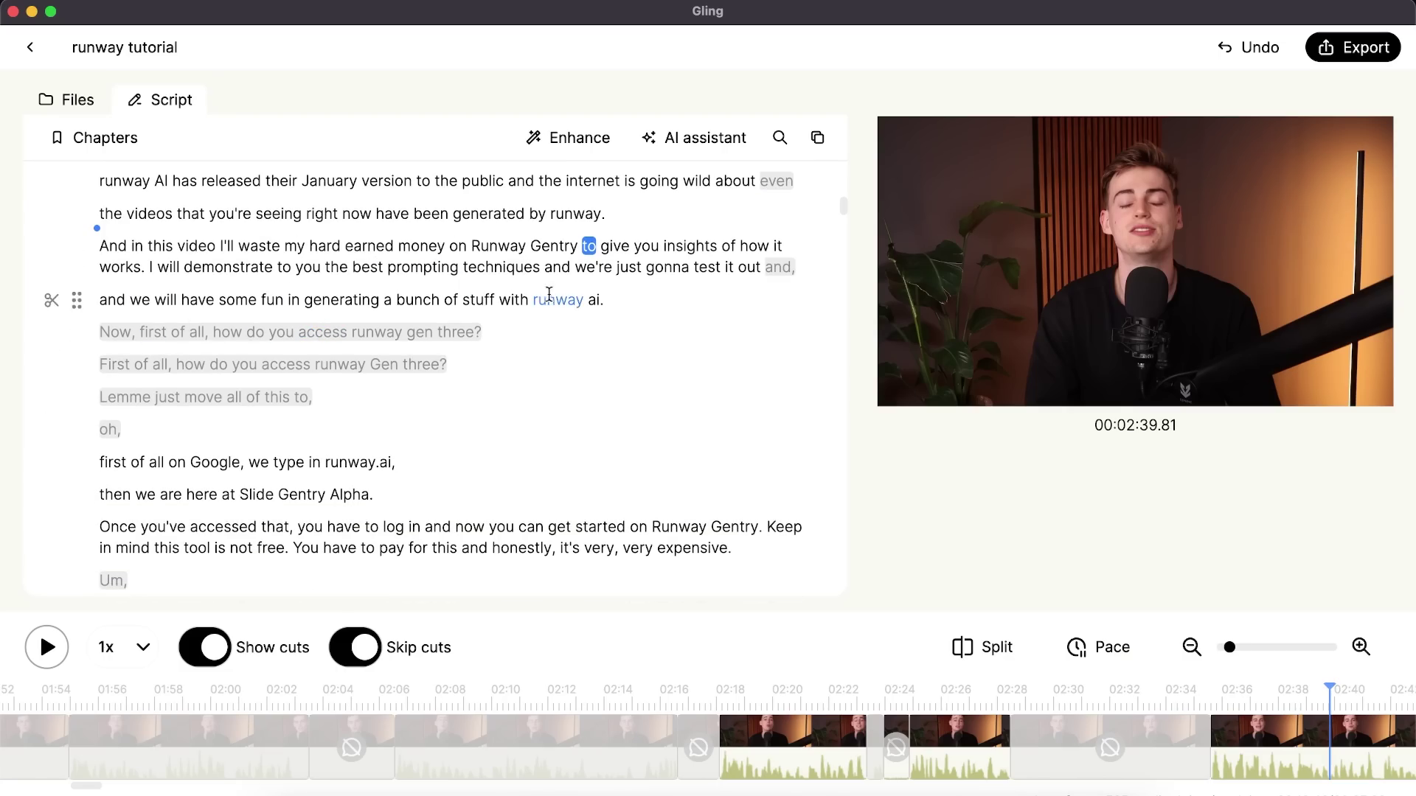
click(558, 300)
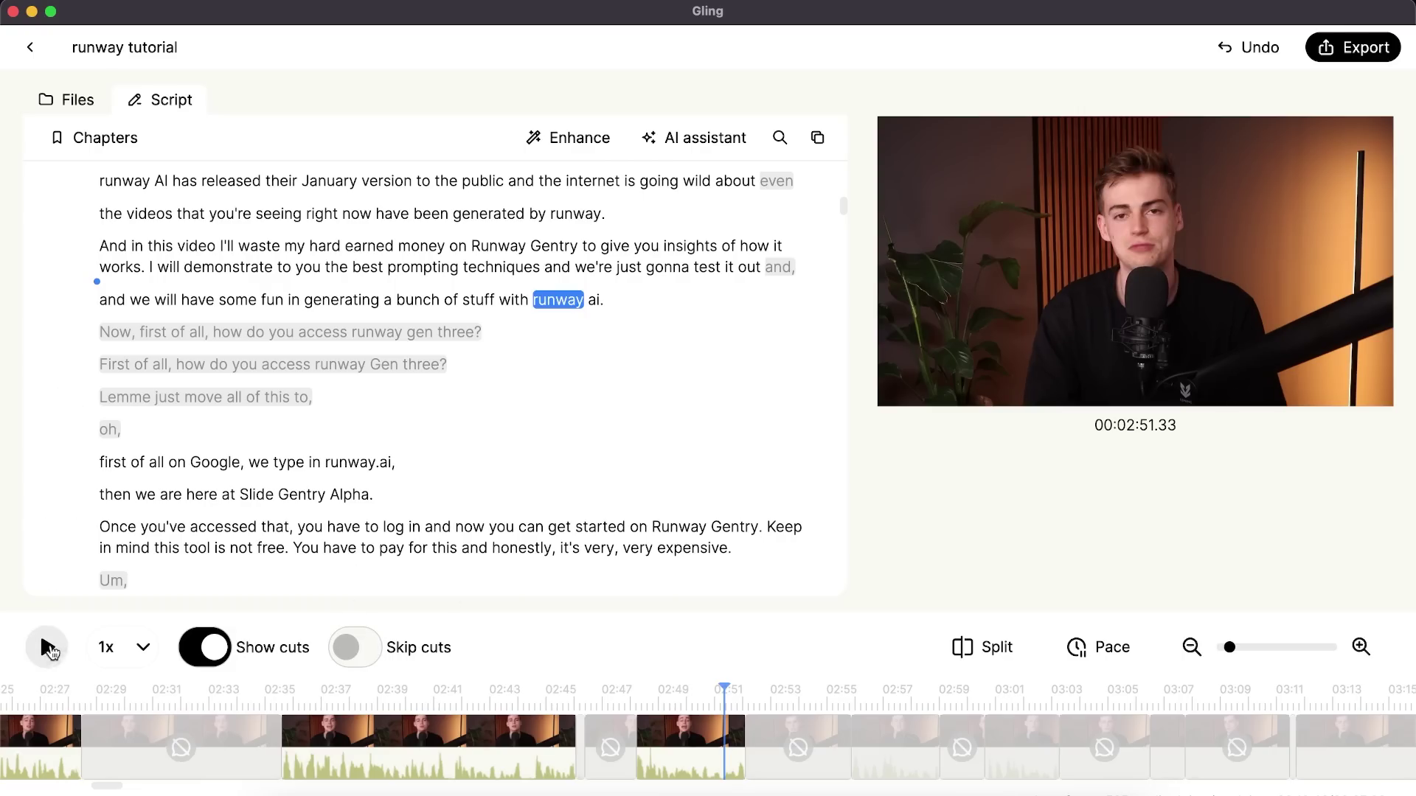
click(48, 647)
mouse_move(65, 583)
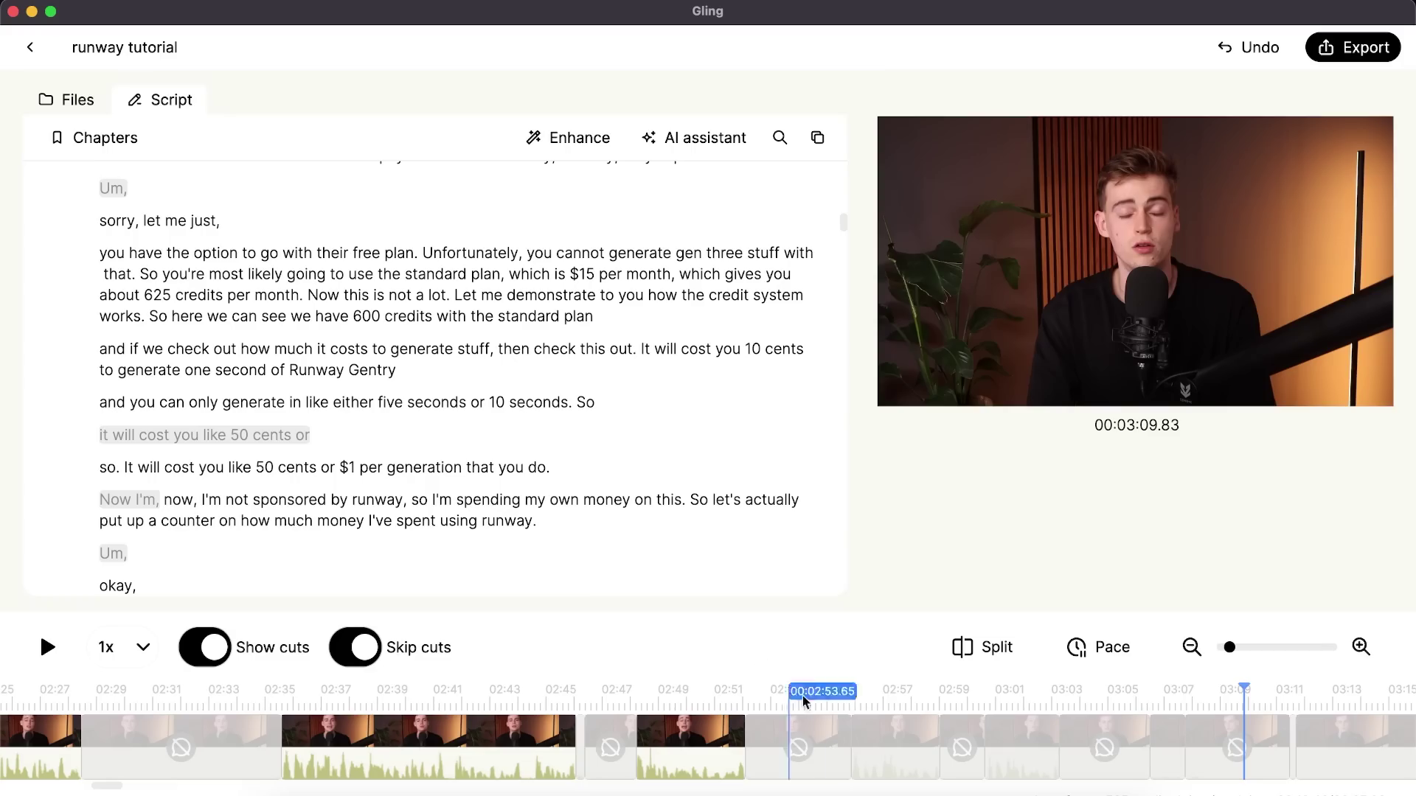
Zoom the timeline out two levels and scroll down through the script.
click(1192, 648)
scroll(1187, 686, right, 3)
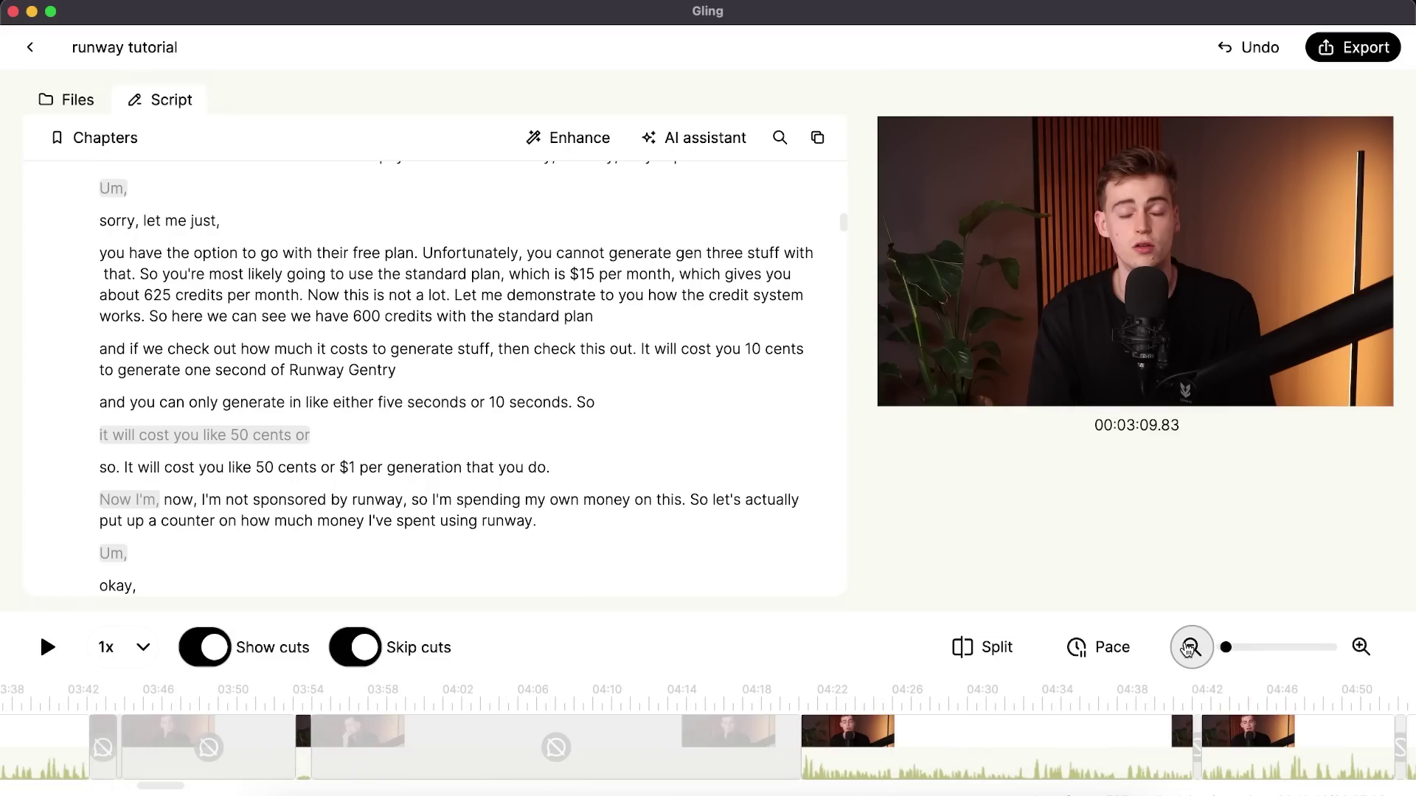
click(1180, 649)
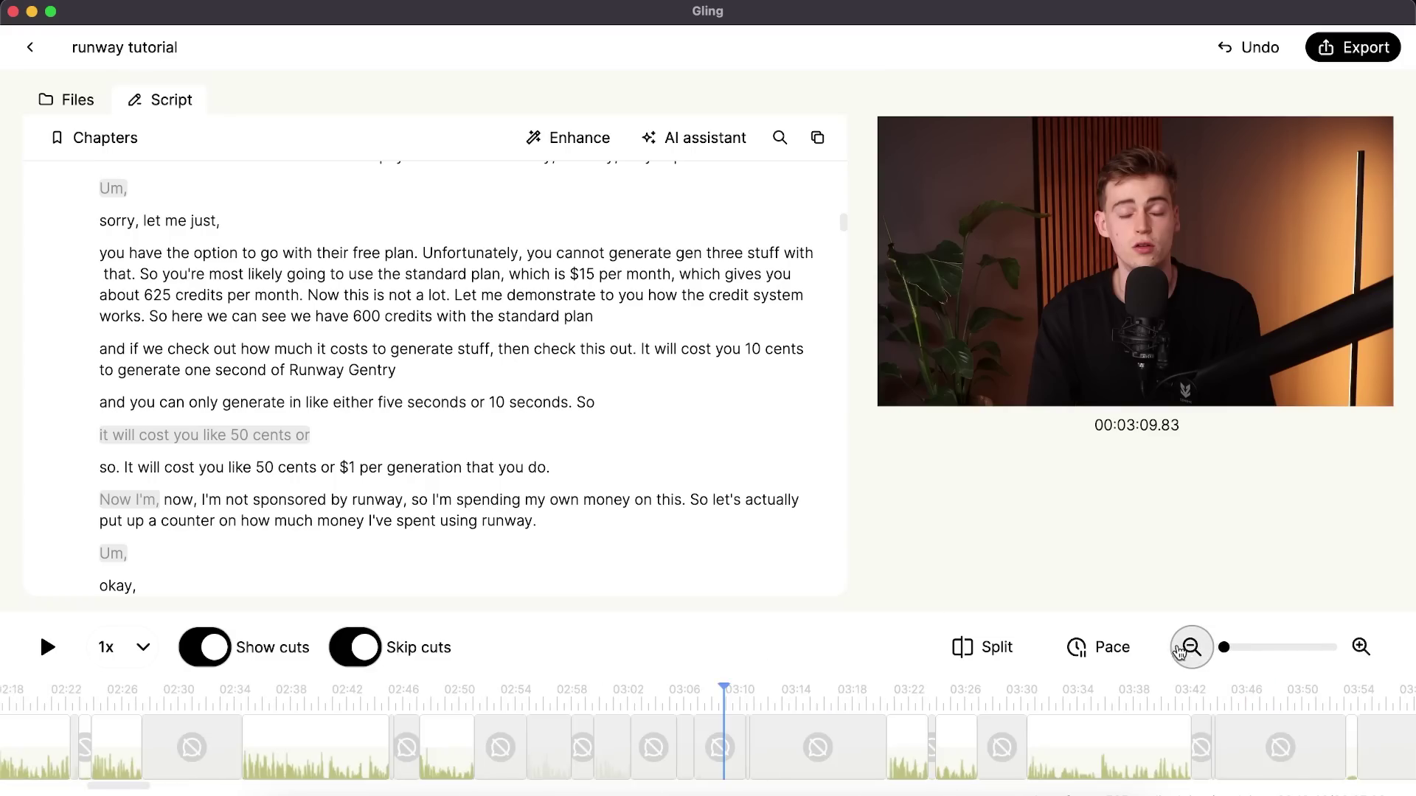
scroll(401, 370, down, 10)
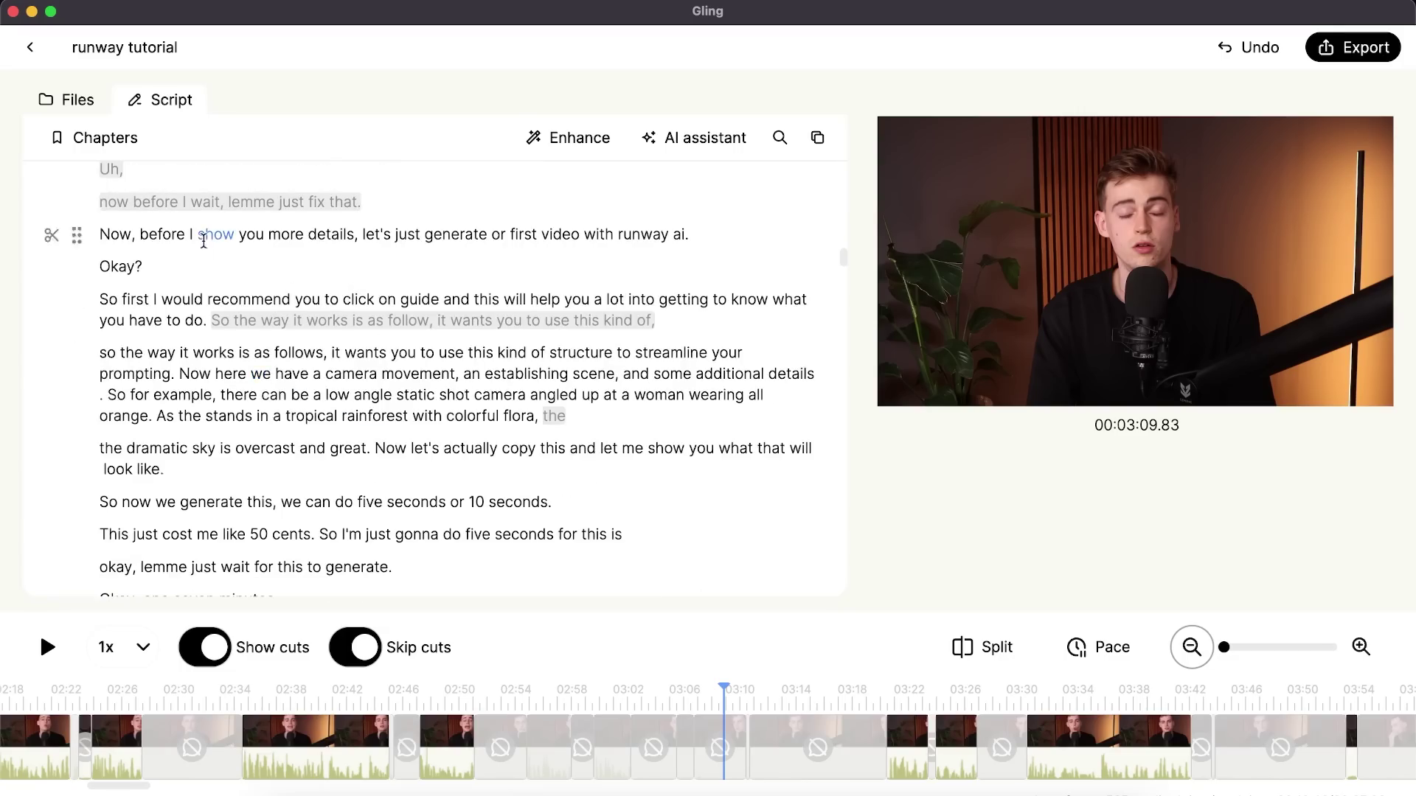
scroll(332, 335, down, 5)
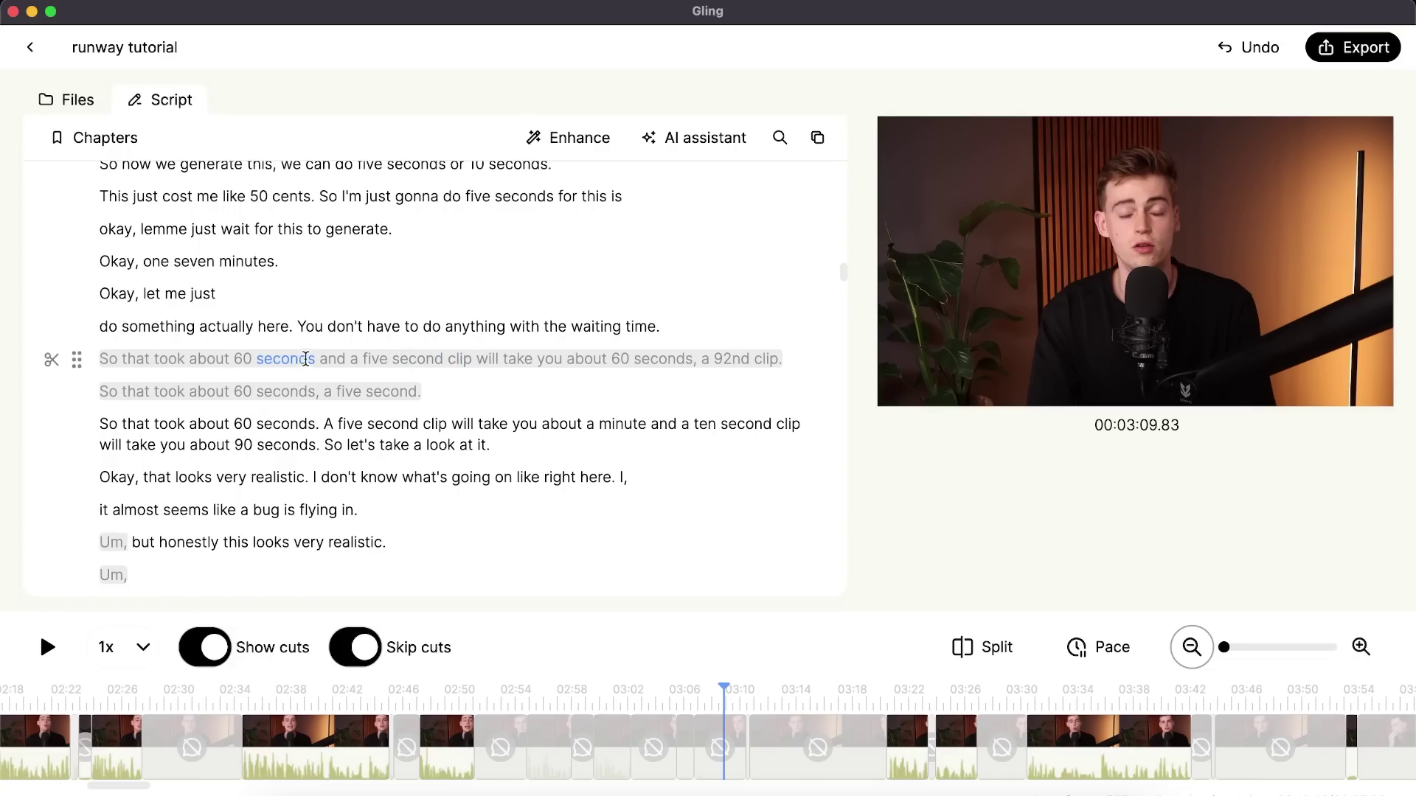
scroll(273, 325, down, 5)
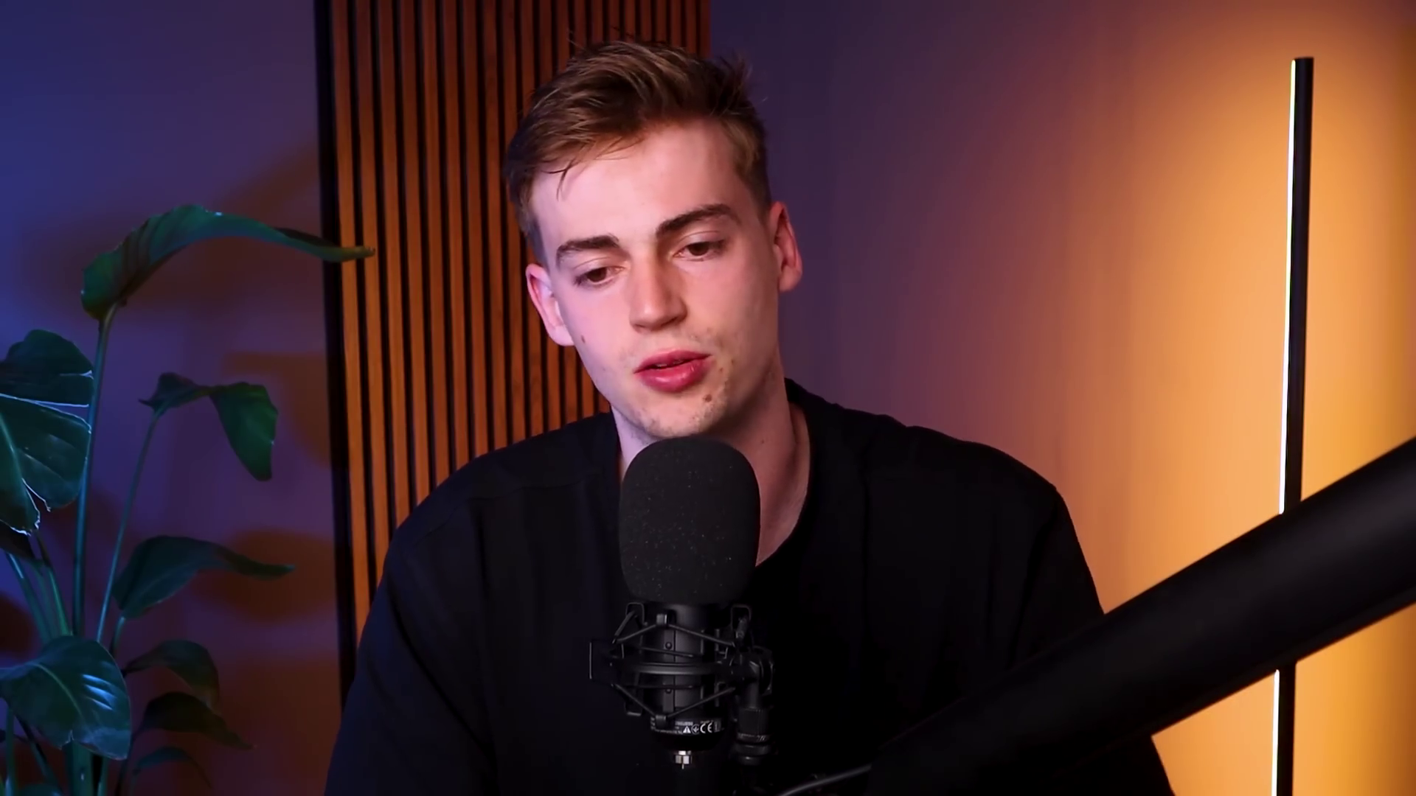
Search the transcript for 'hot' and jump to the match.
click(767, 140)
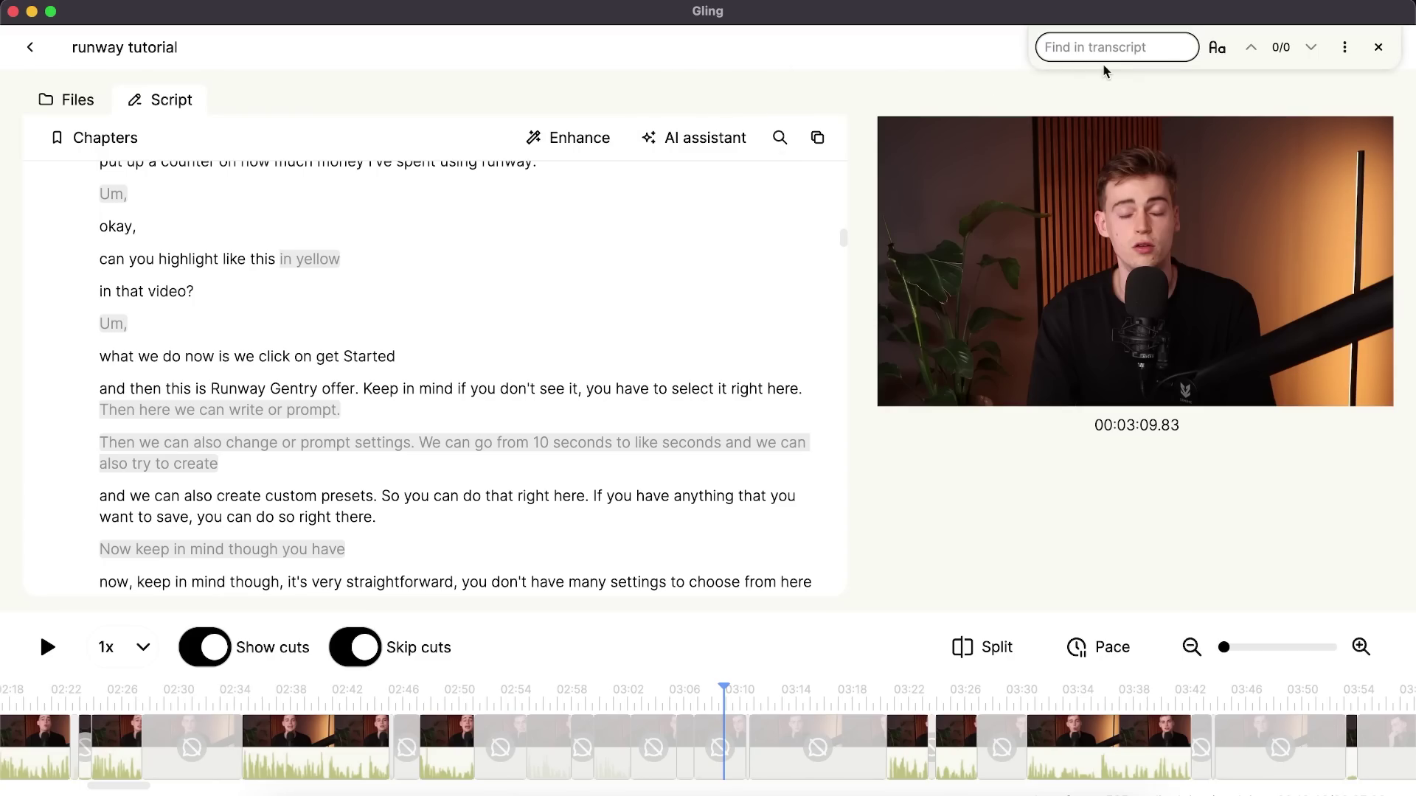
text(hot)
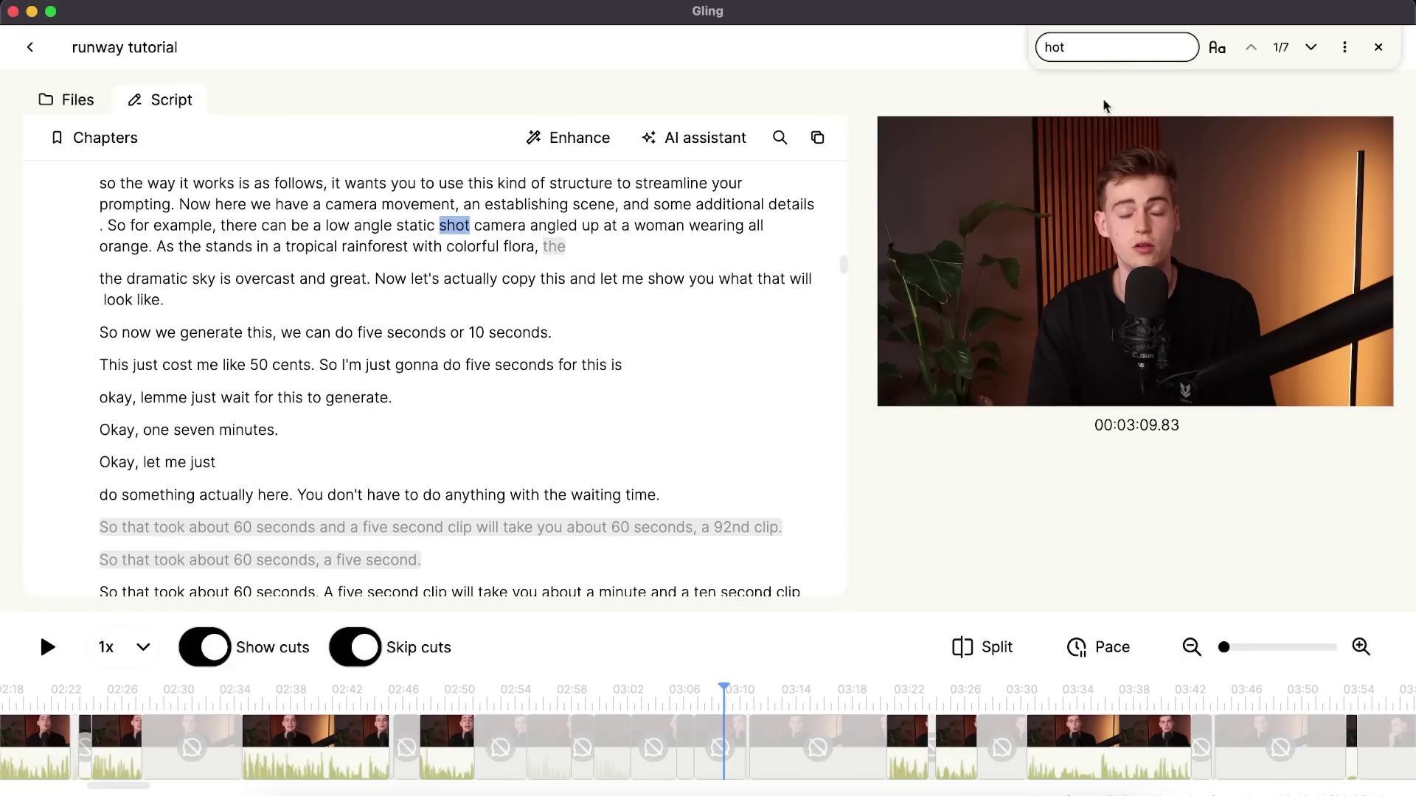
key(Return)
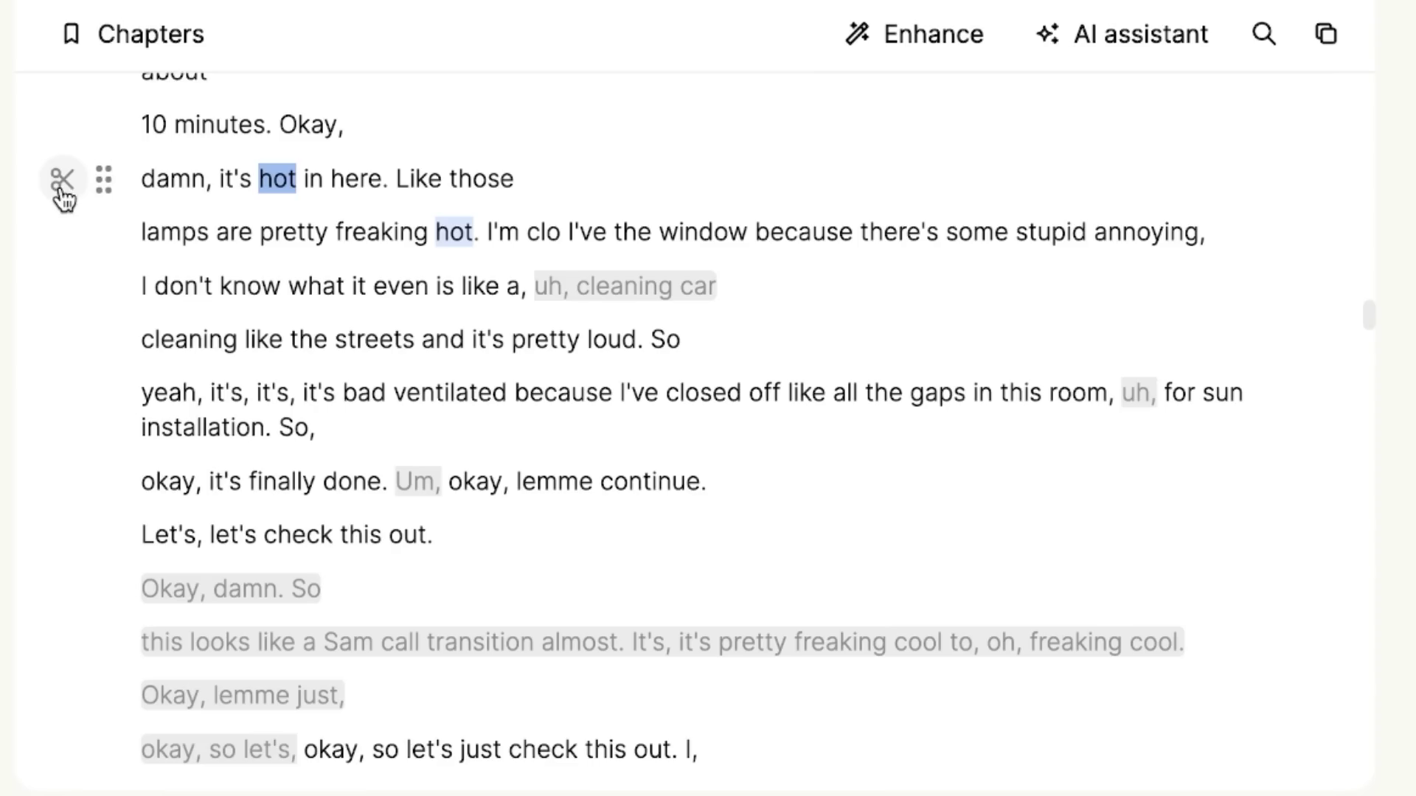
Cut the lines about the heat, hot lamps, cleaning car, street noise, ventilation and 'finally done'.
click(62, 181)
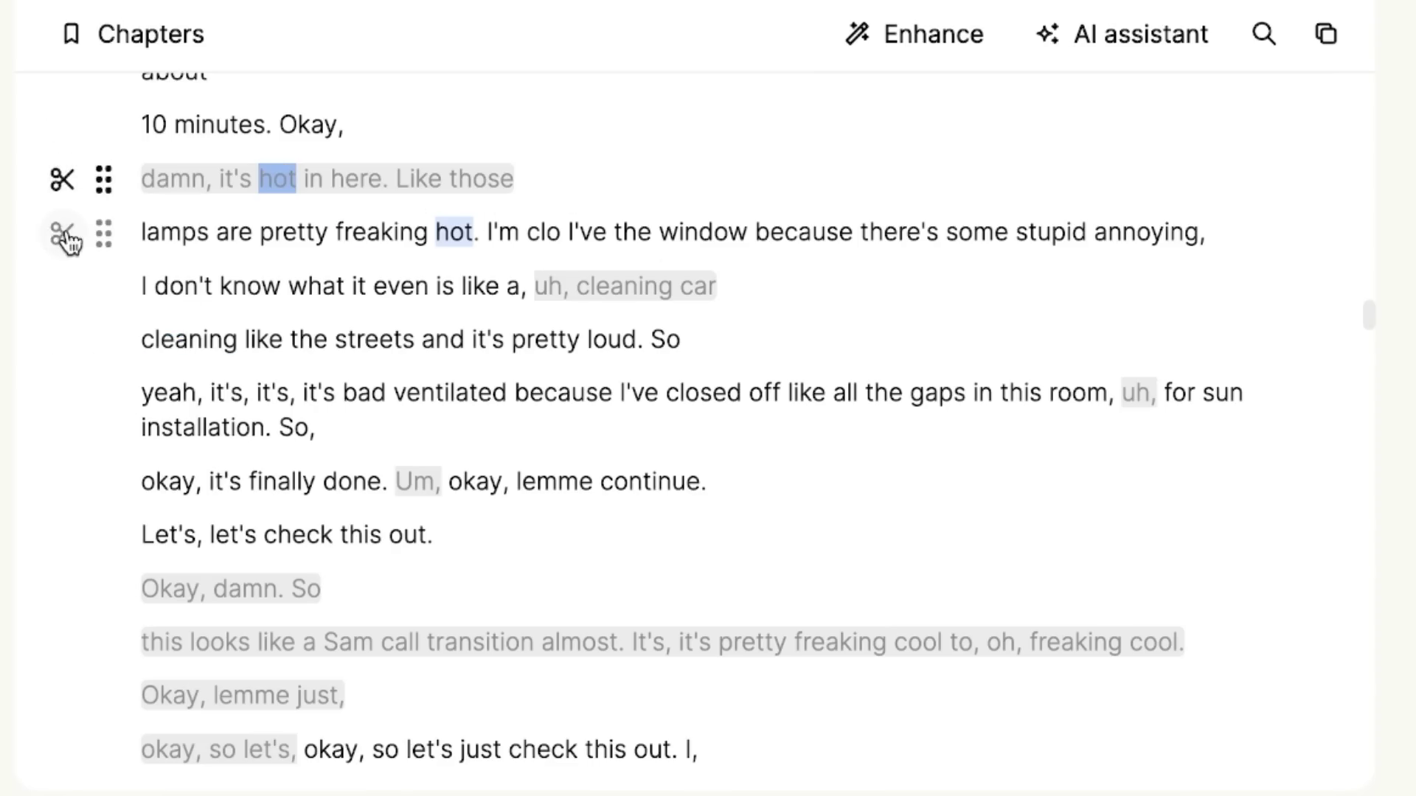
click(62, 235)
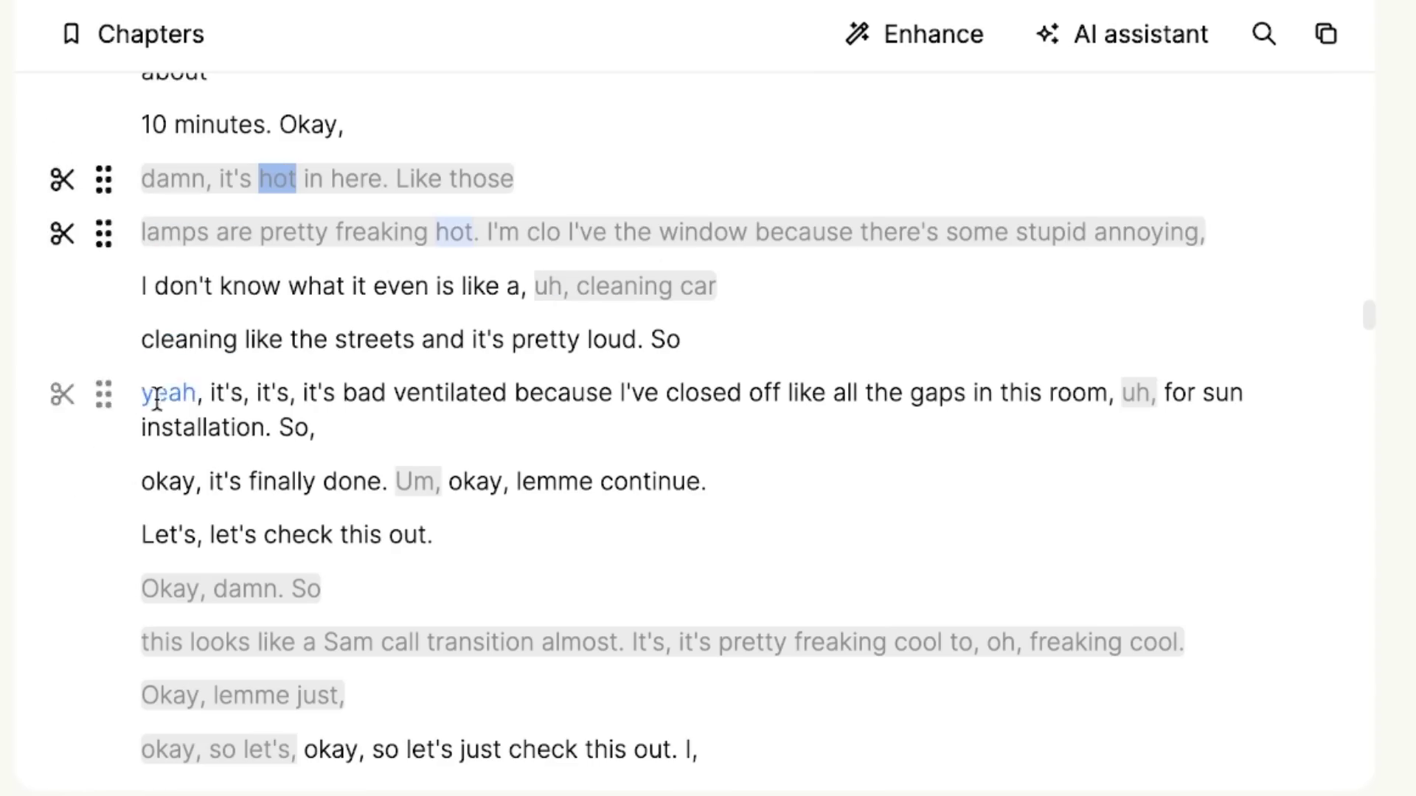
click(64, 291)
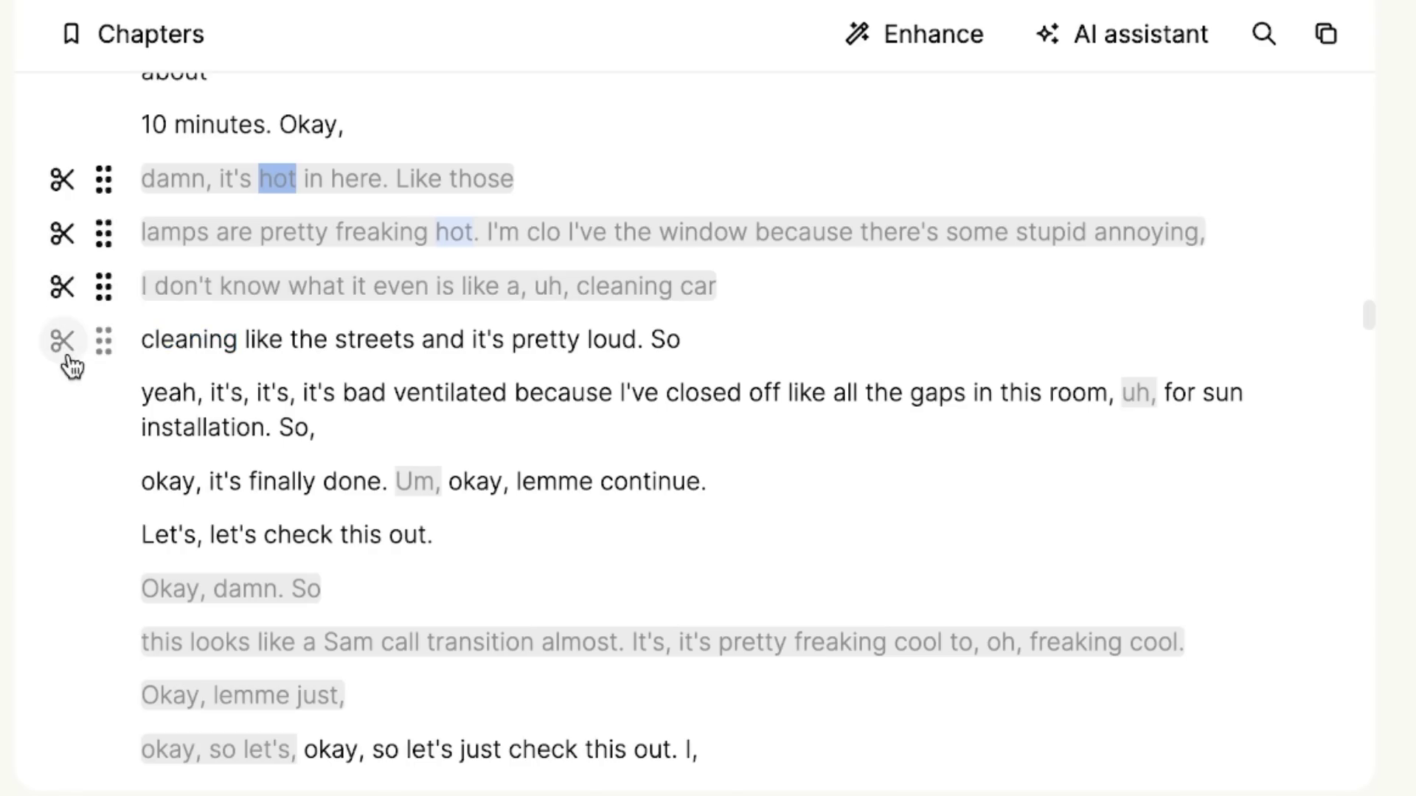
click(61, 341)
click(62, 395)
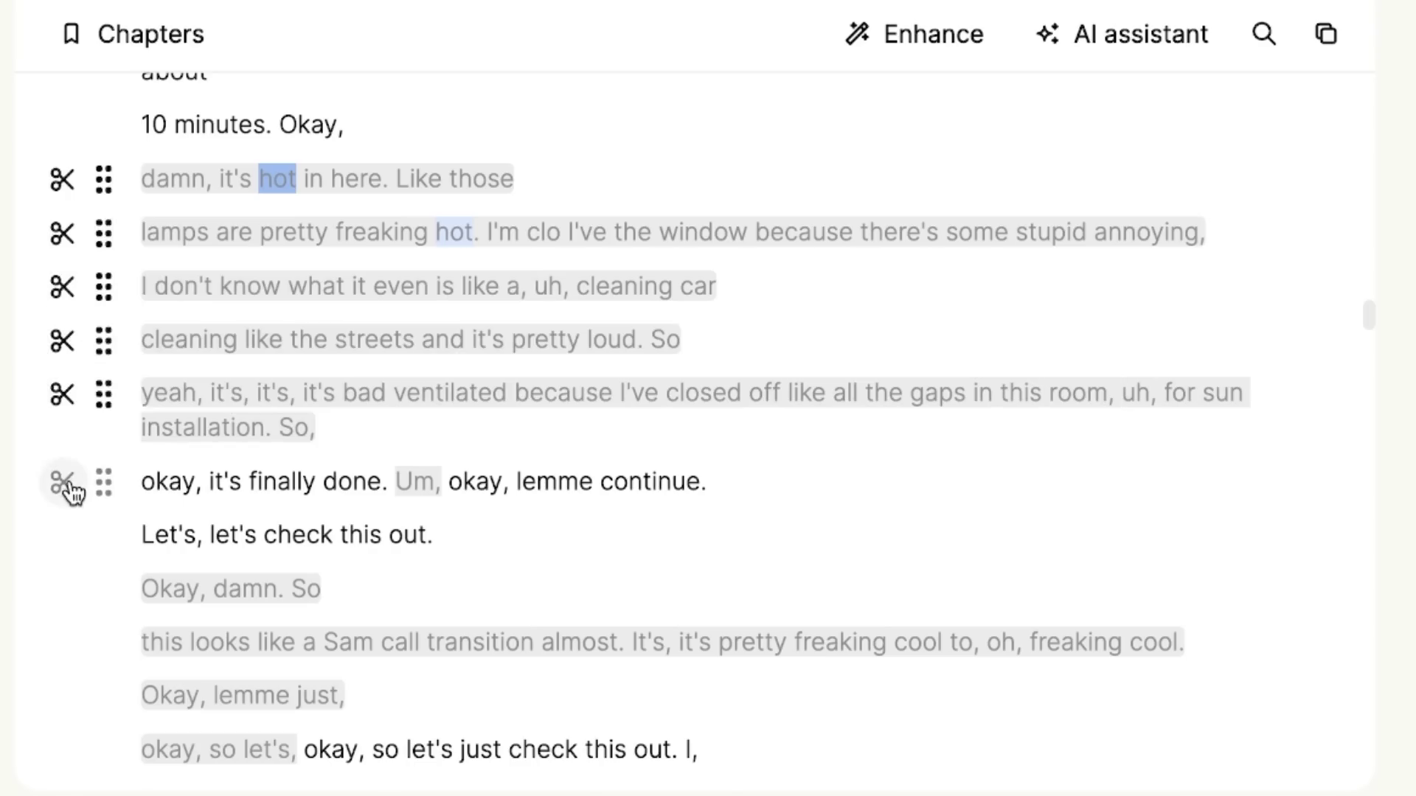
click(62, 482)
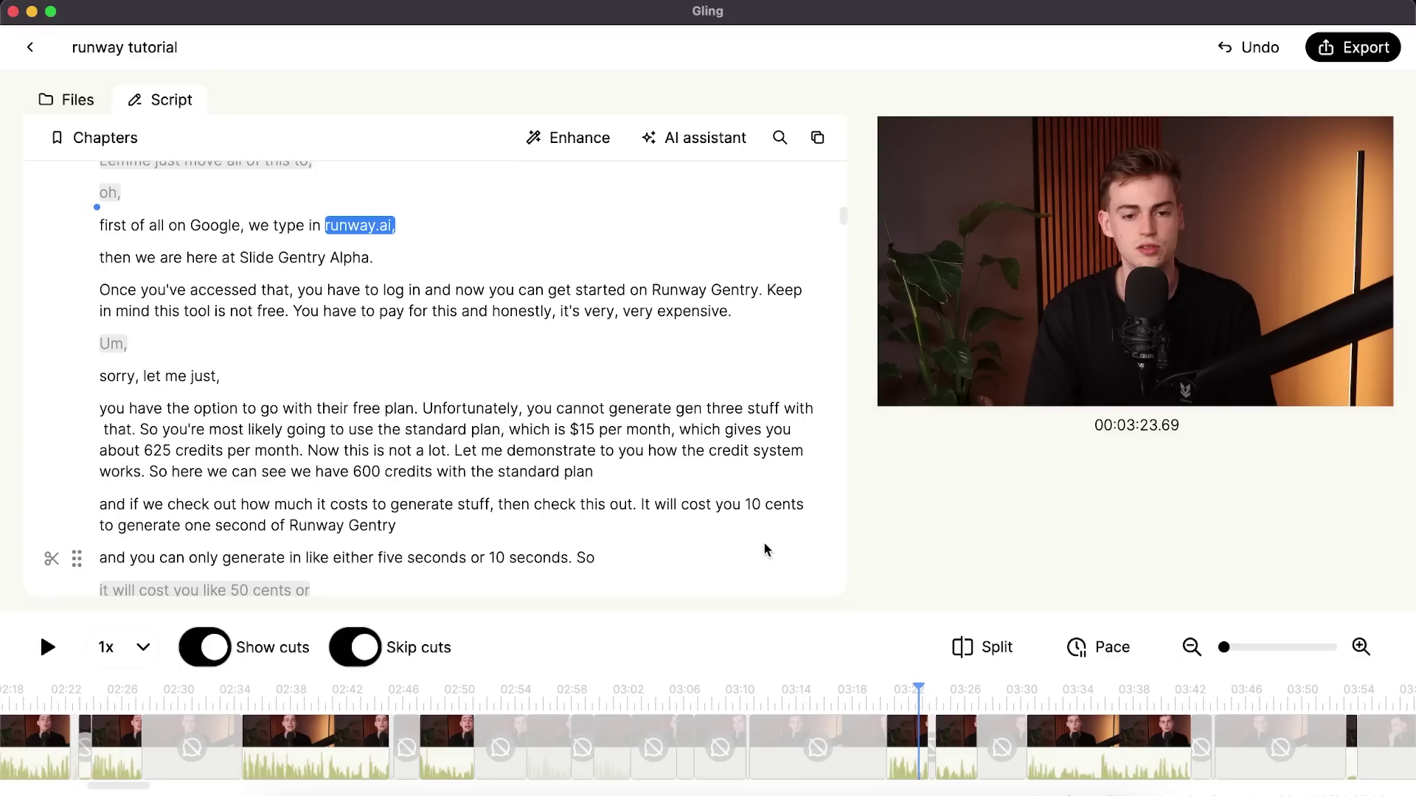
Zoom the timeline in three levels and split the clip at 00:02:44.38.
click(1361, 648)
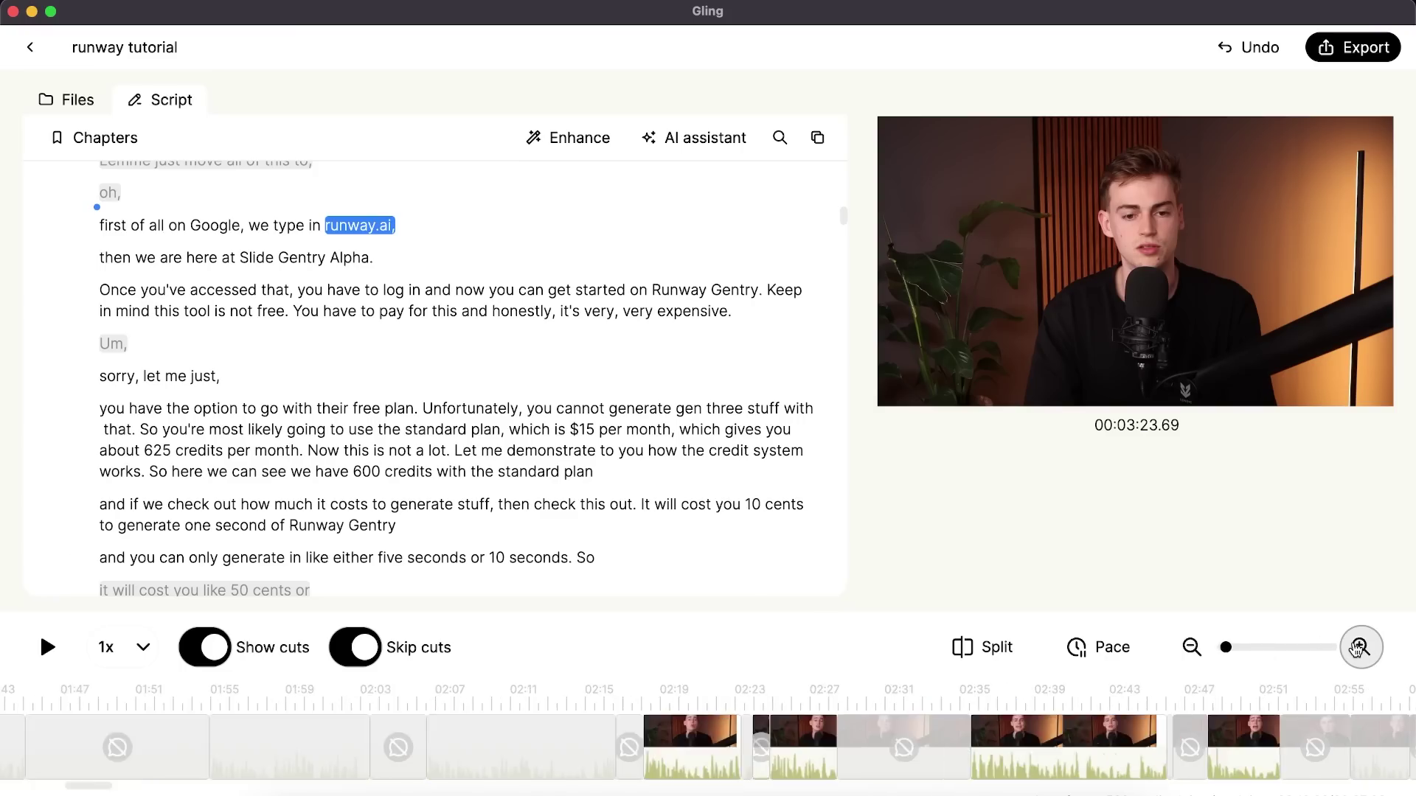
click(1360, 647)
click(1361, 648)
drag(447, 627, 476, 620)
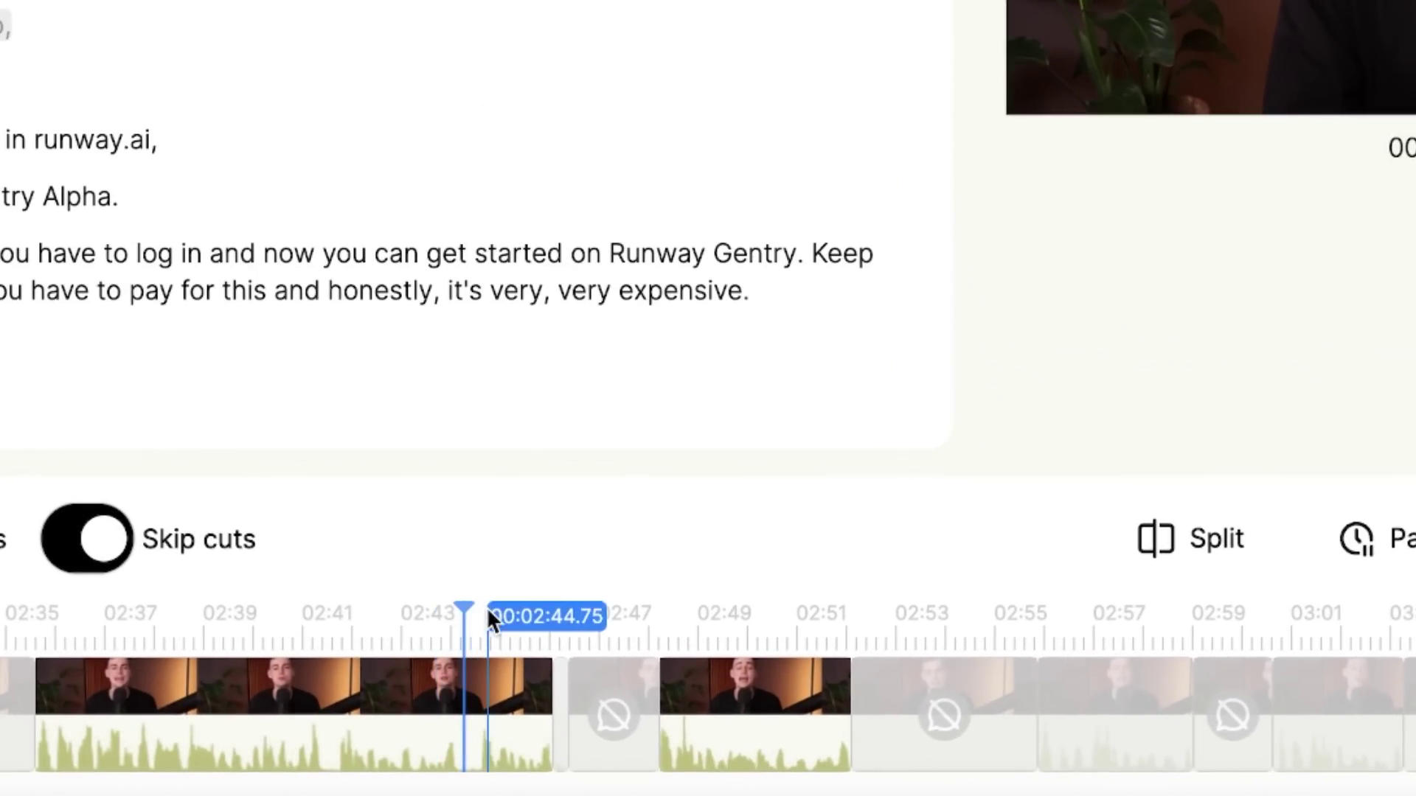
click(1191, 555)
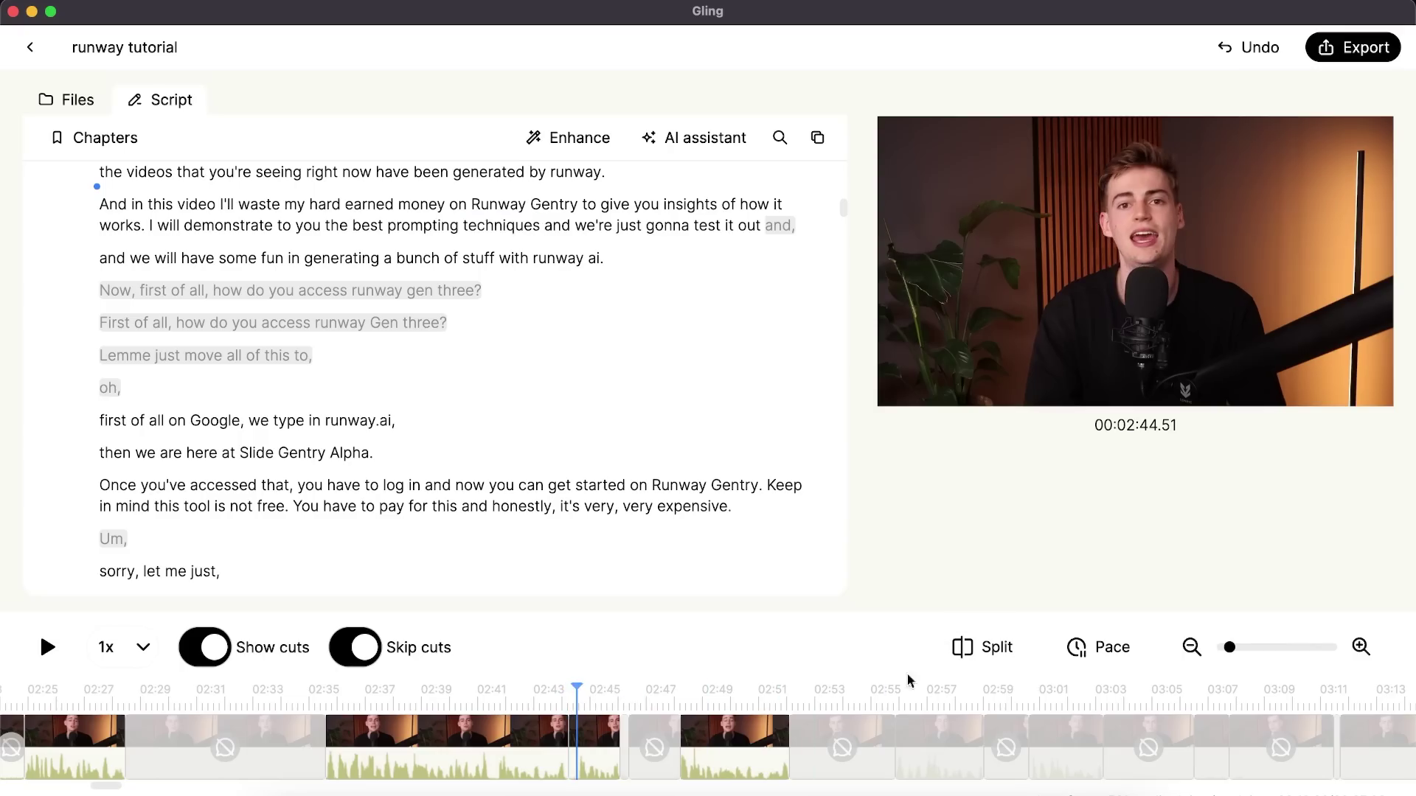
click(960, 655)
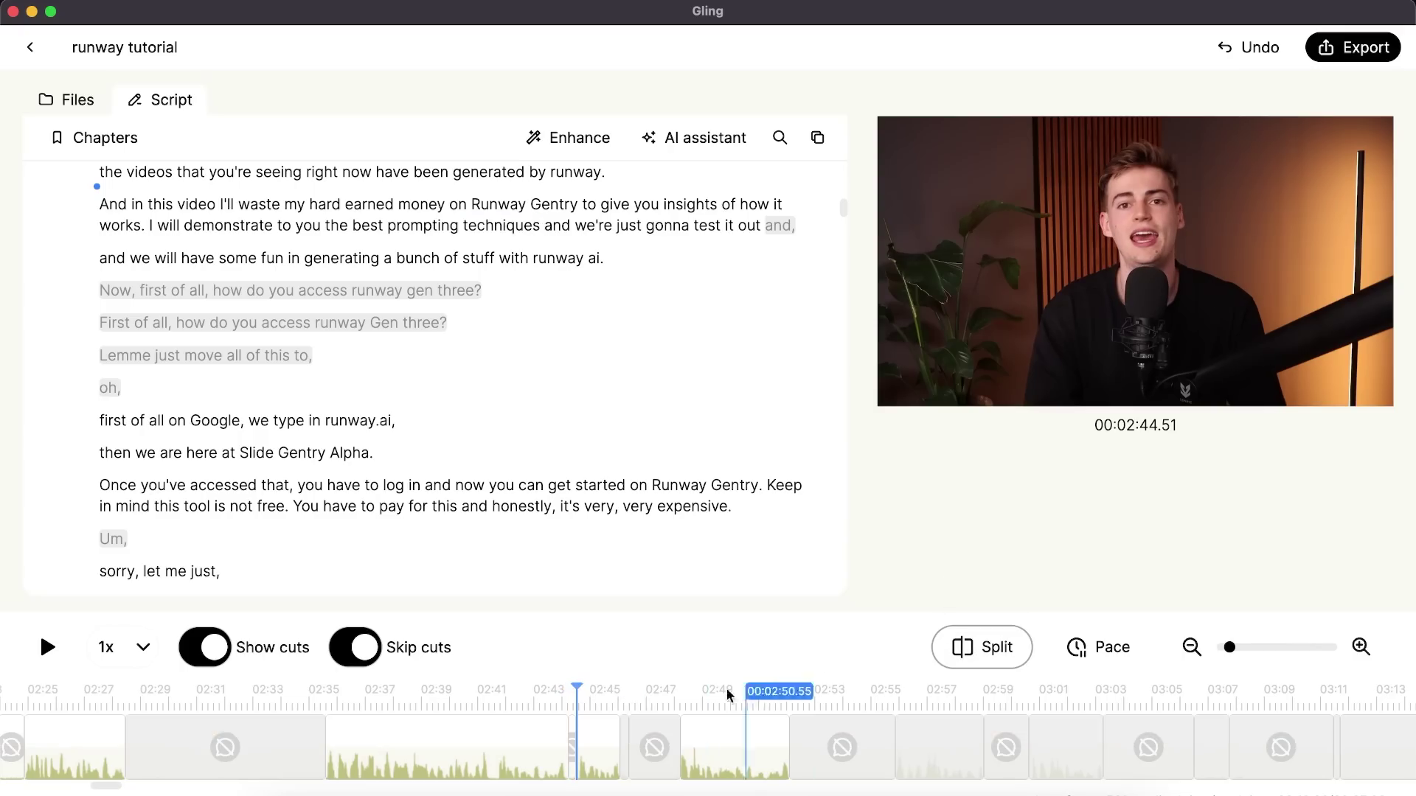
click(573, 739)
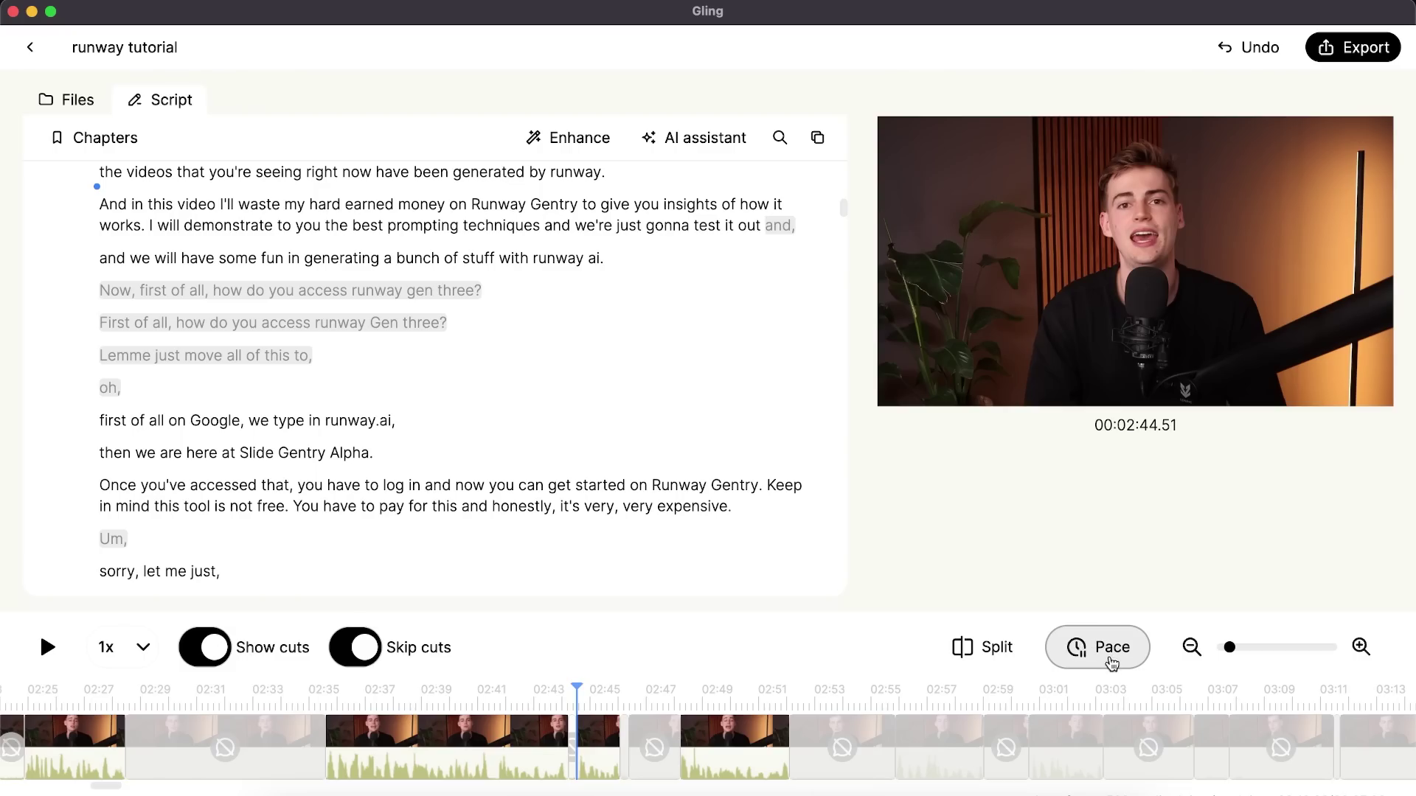
Review the Set pace slider that would remove 246 pauses, then view the Enhance options.
click(1109, 658)
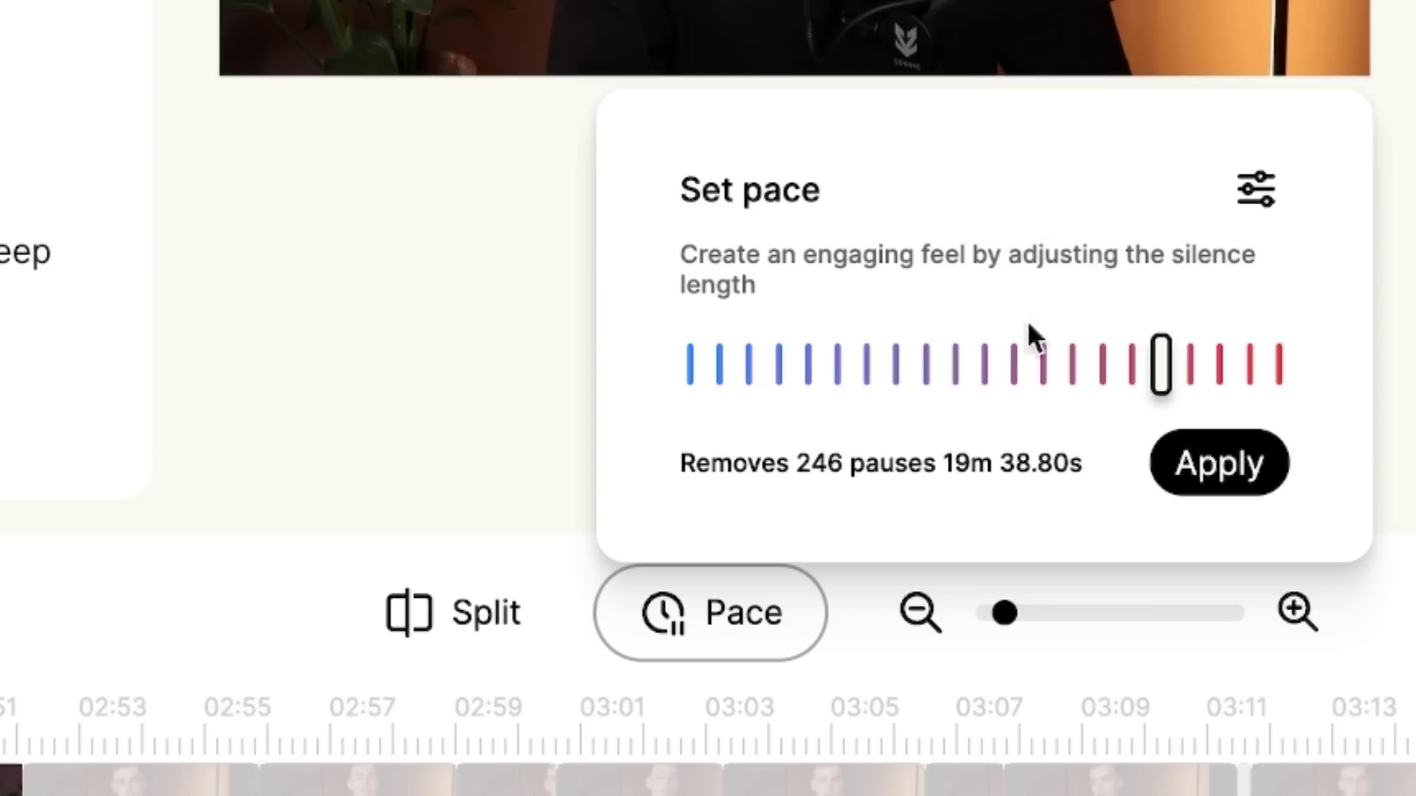
mouse_move(1159, 378)
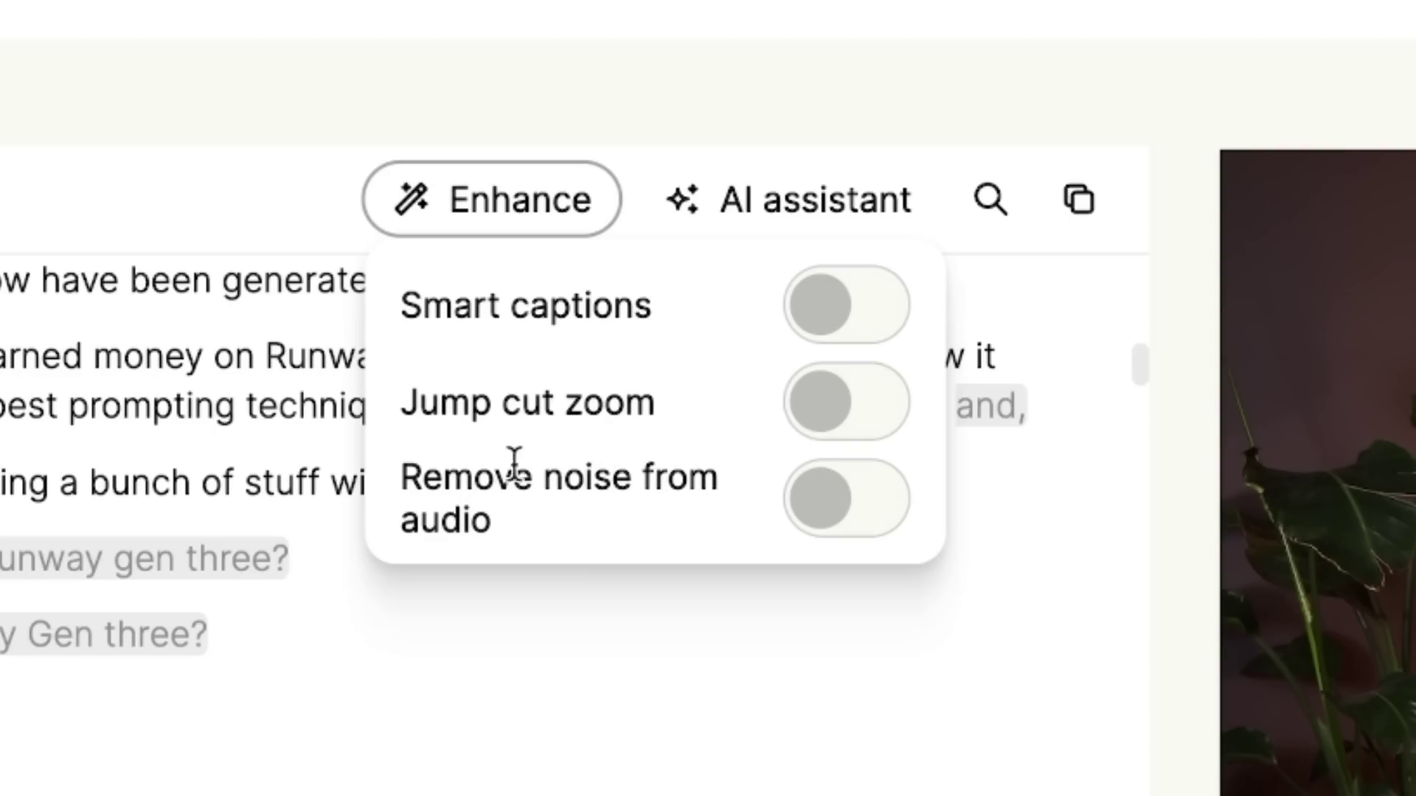
Turn on noise removal from audio and jump cut zoom.
triple_click(514, 461)
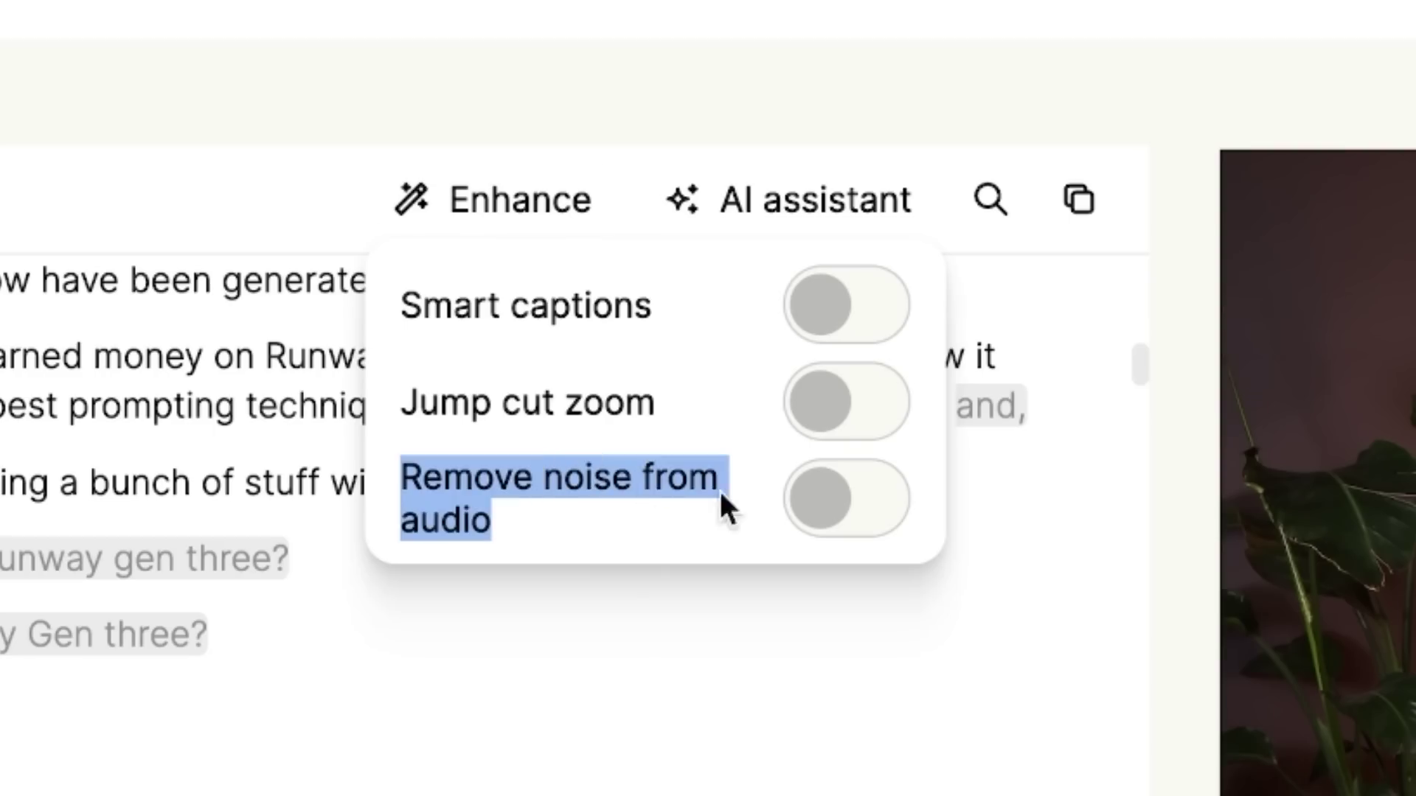
click(827, 509)
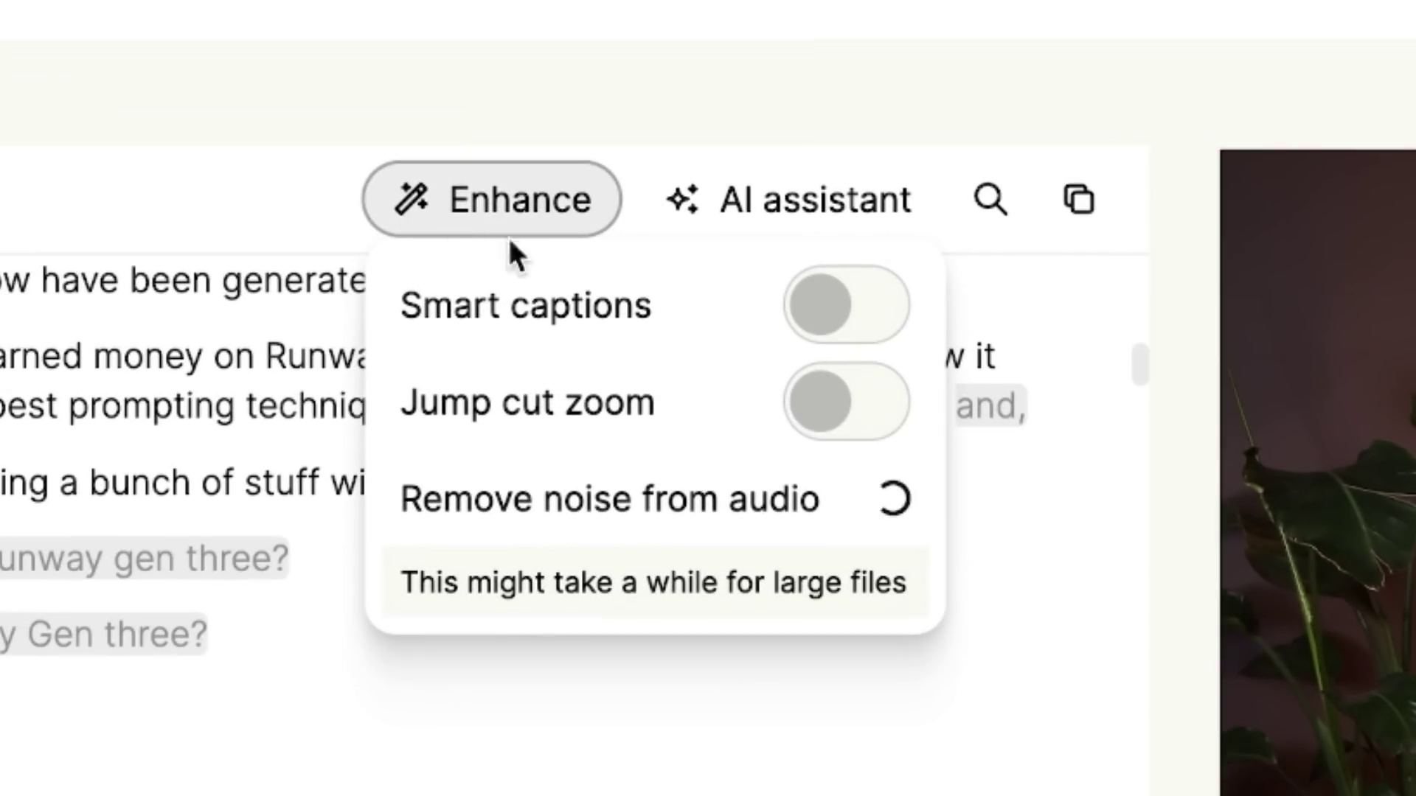
click(856, 420)
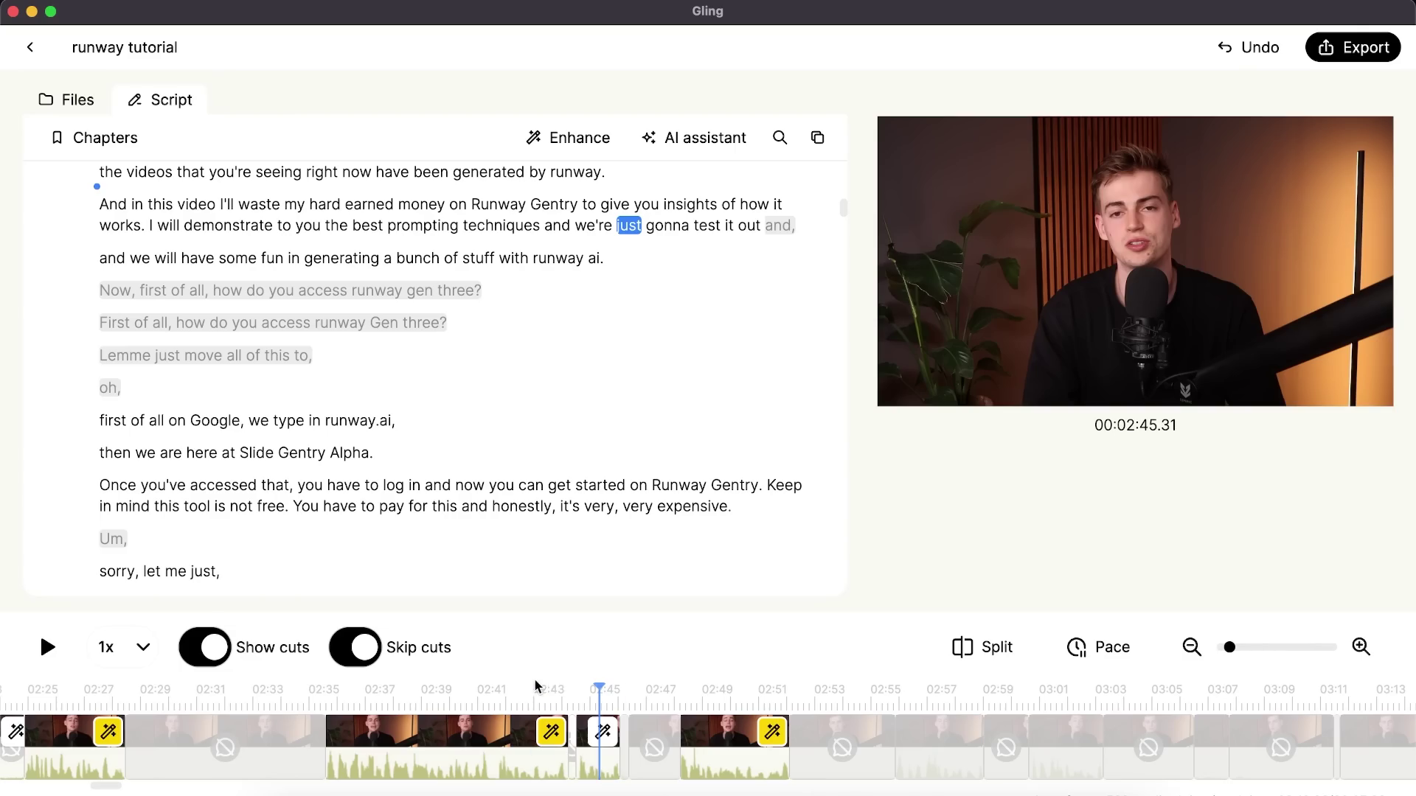
Reduce the jump cut zoom to 1.20x, previewing at 02:42.94 and 02:48.88.
click(534, 693)
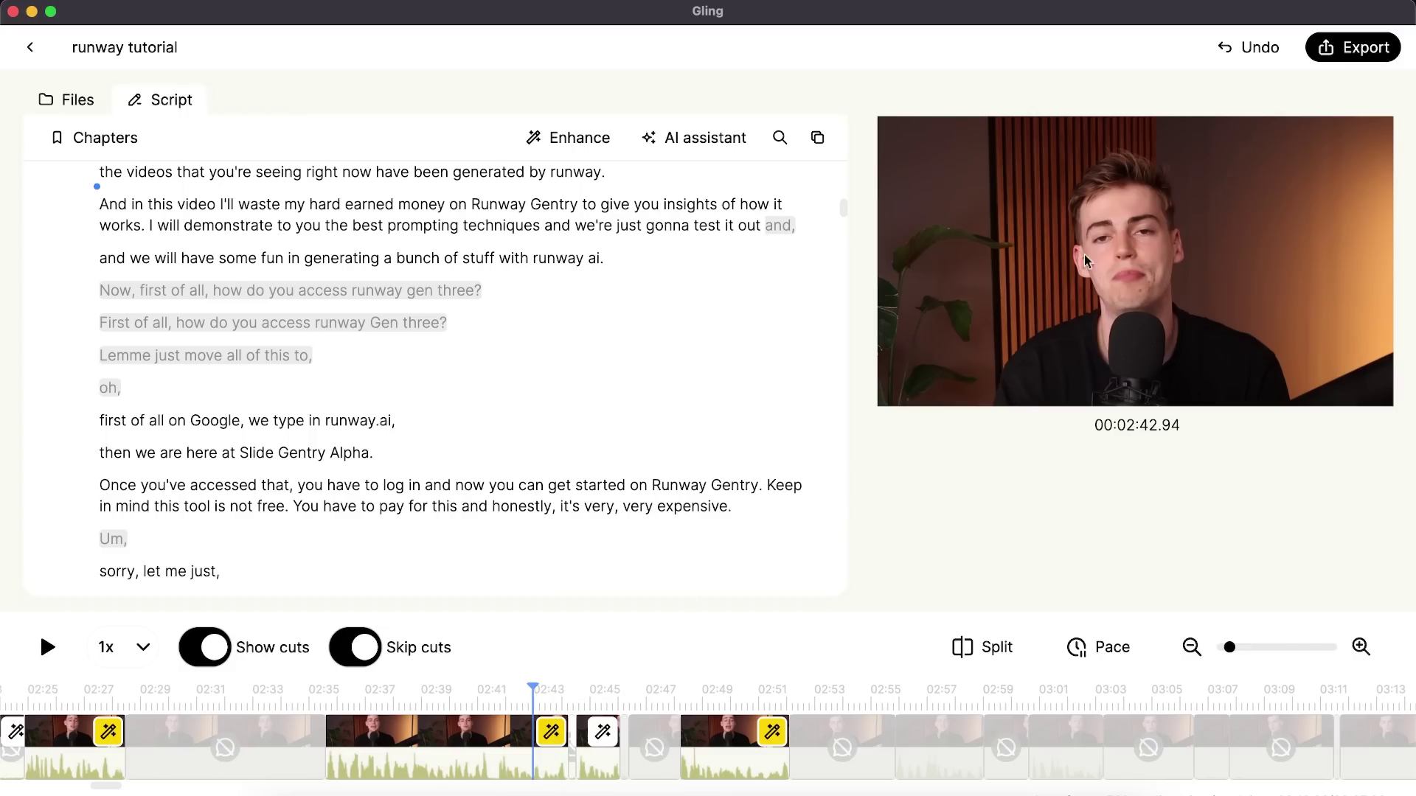
click(580, 140)
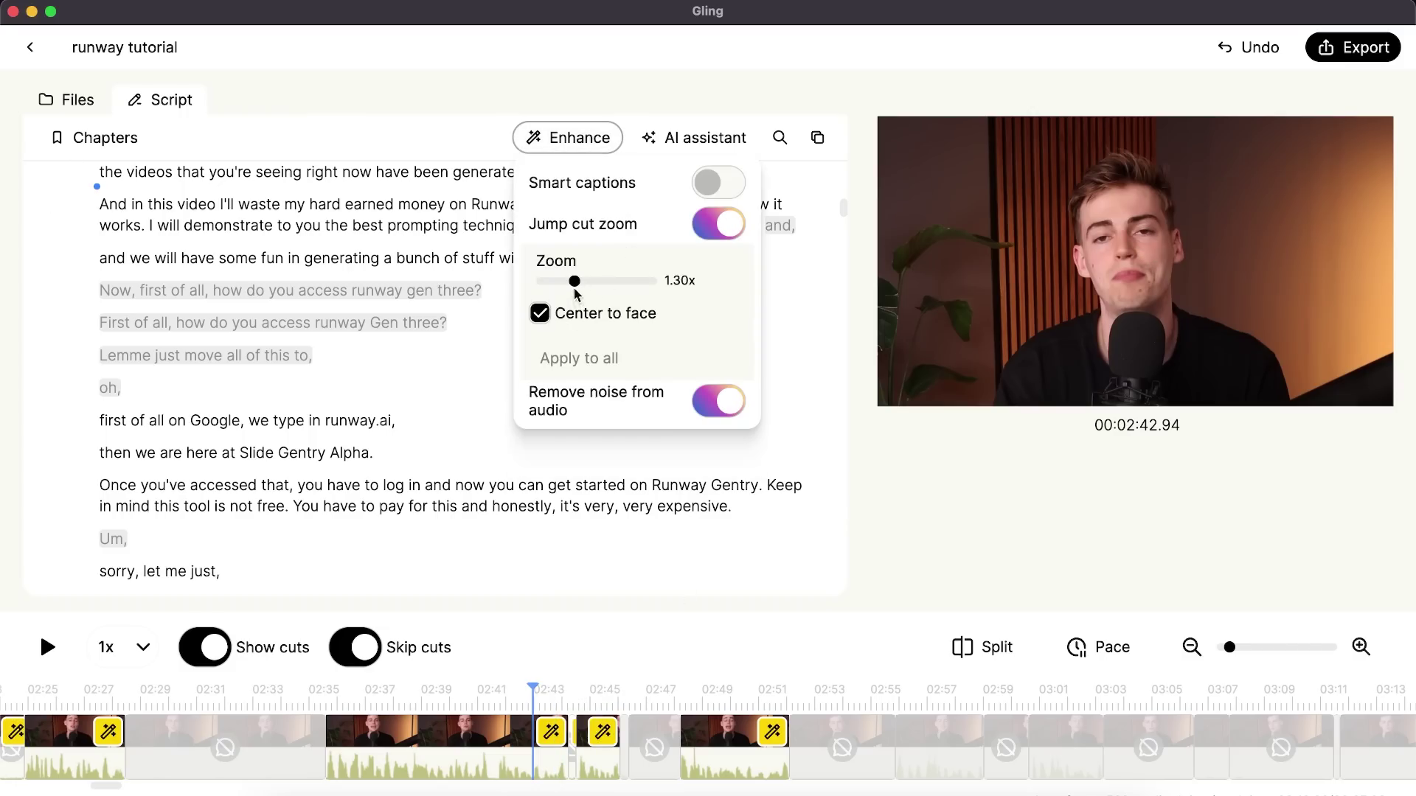
drag(574, 281, 564, 281)
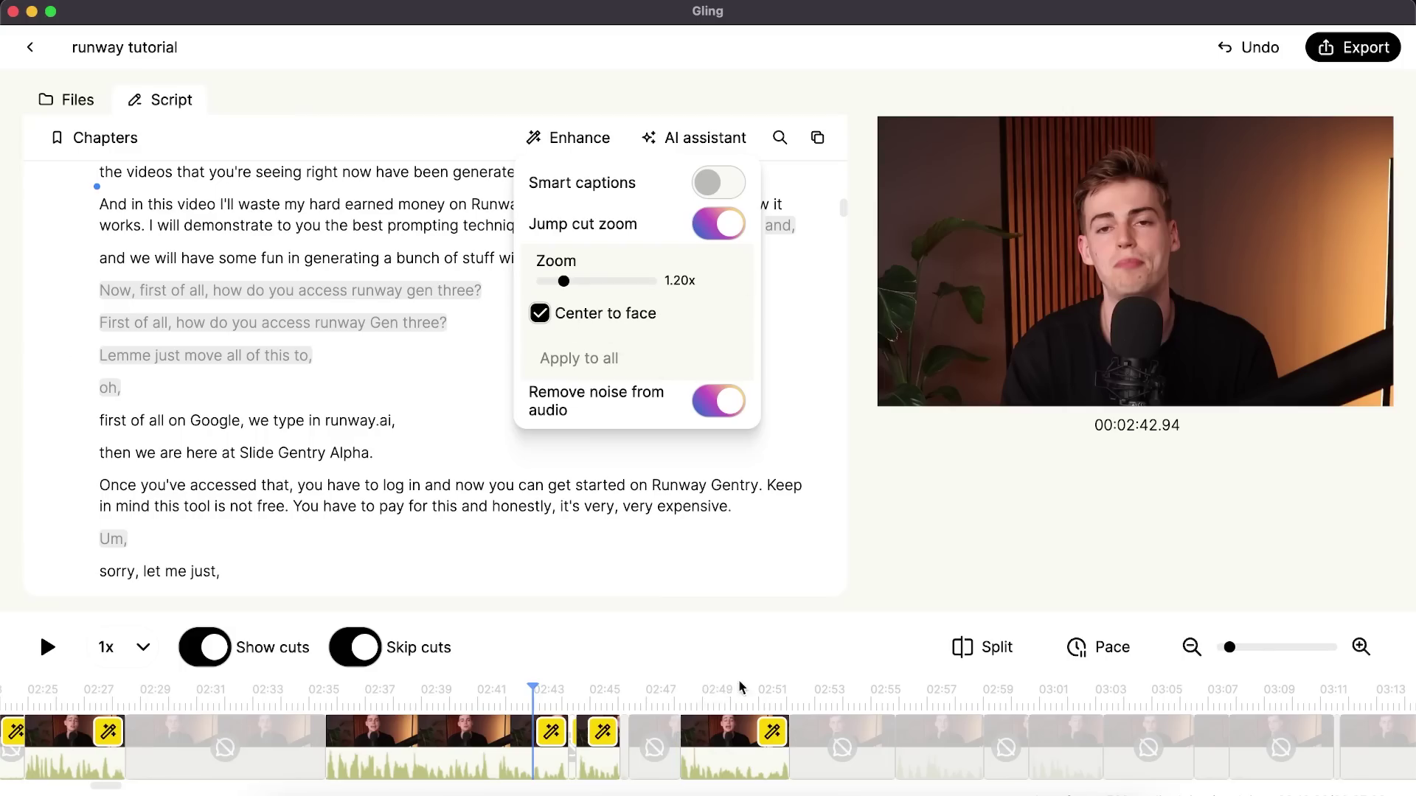
click(701, 699)
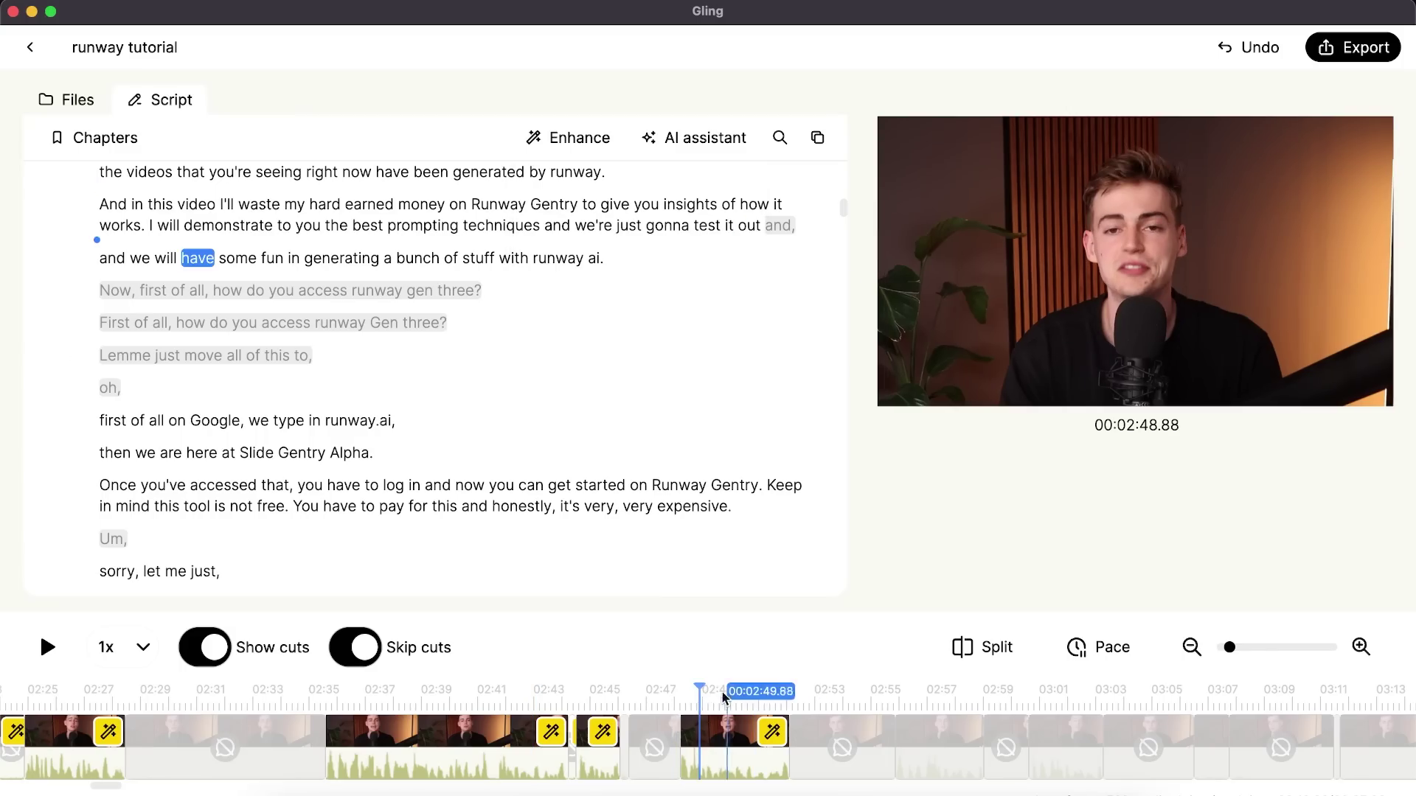
Enable jump cut zoom on the clip at 02:49.88.
click(723, 695)
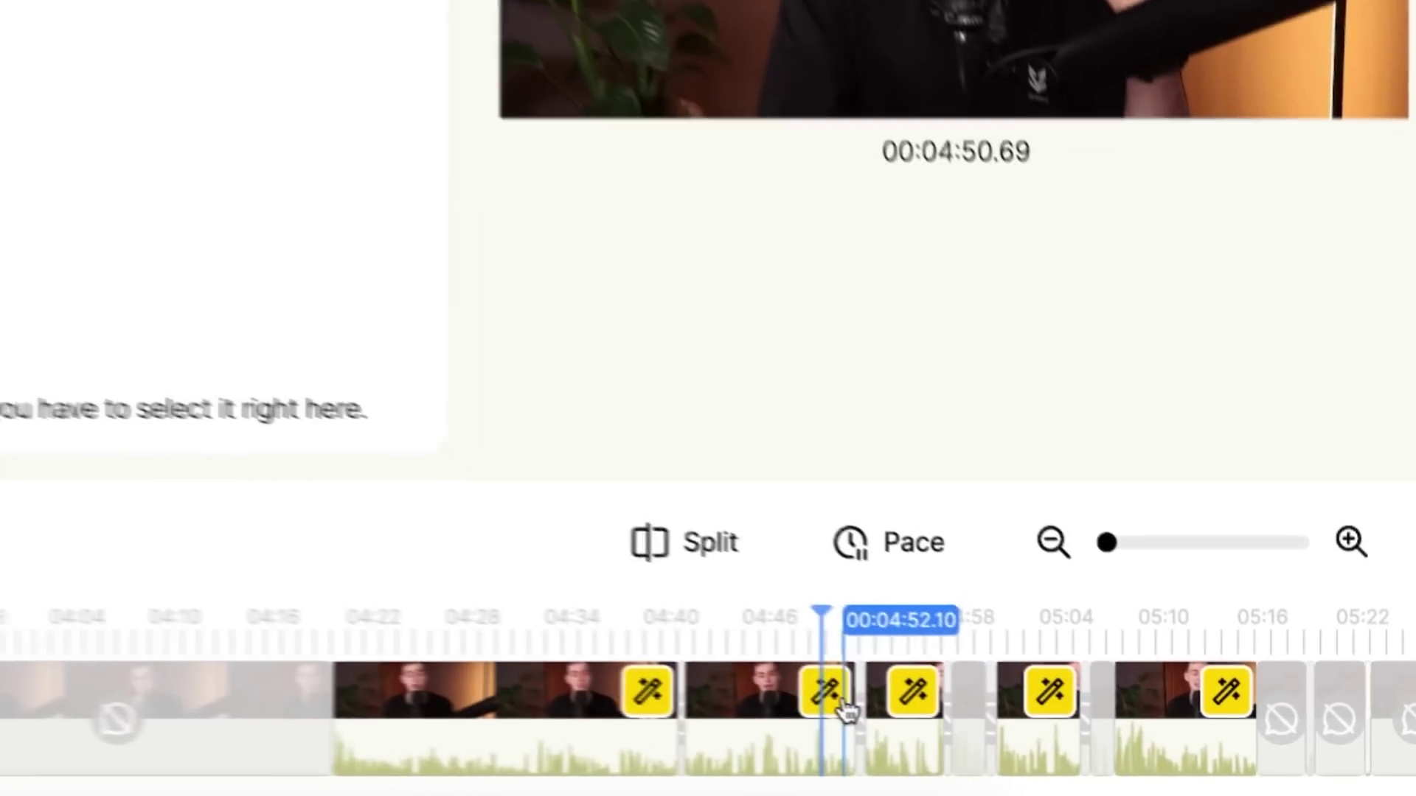
click(841, 704)
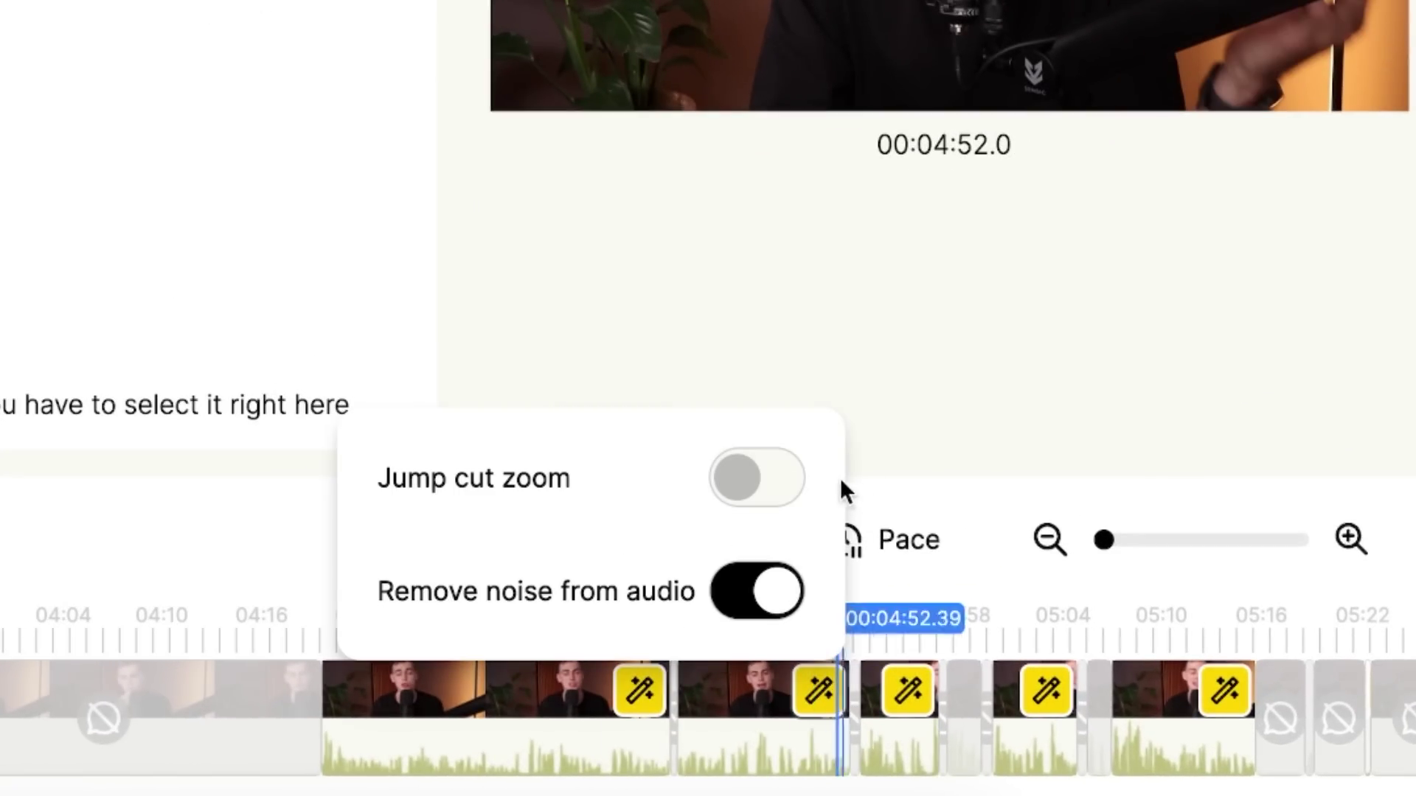
click(740, 480)
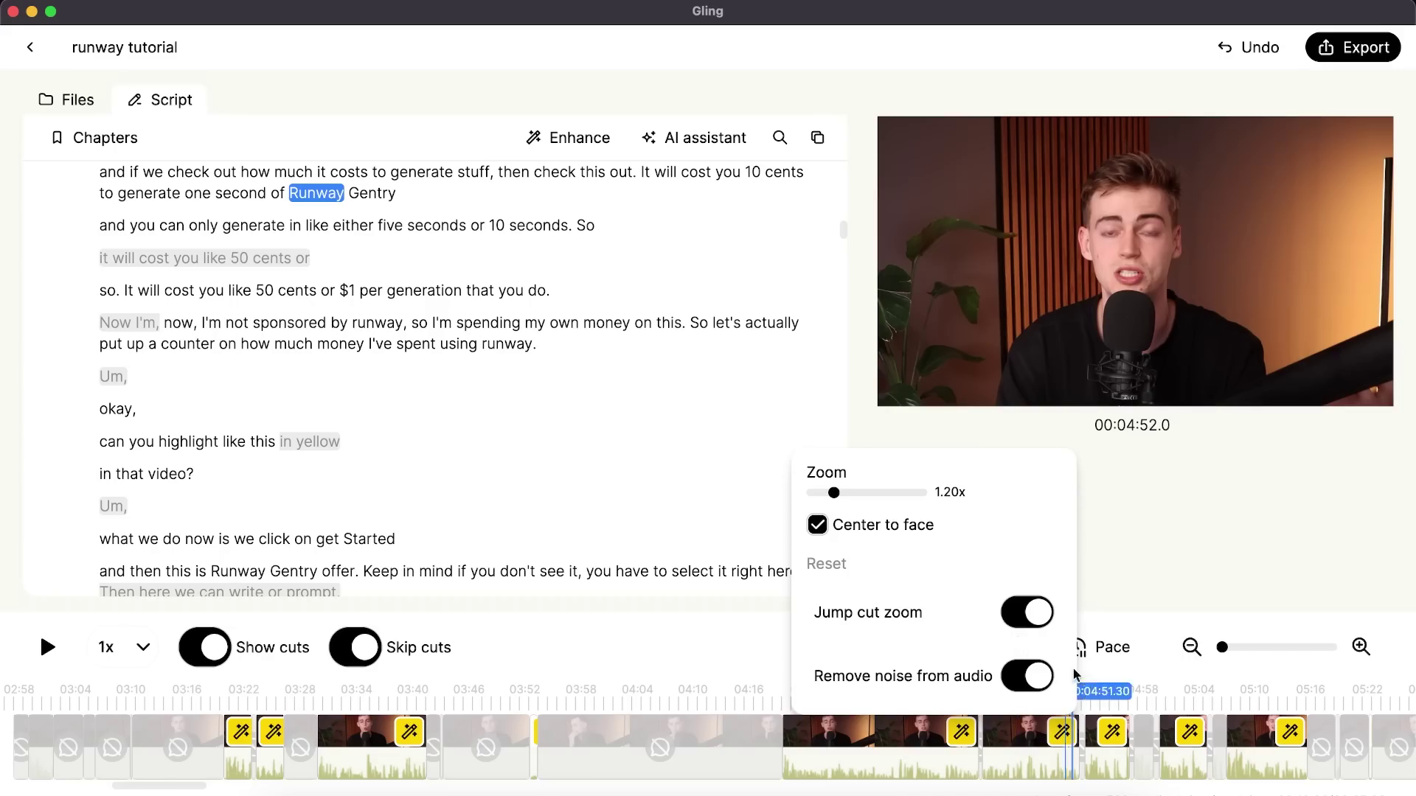
Play the edited video from about 04:38.
click(1099, 647)
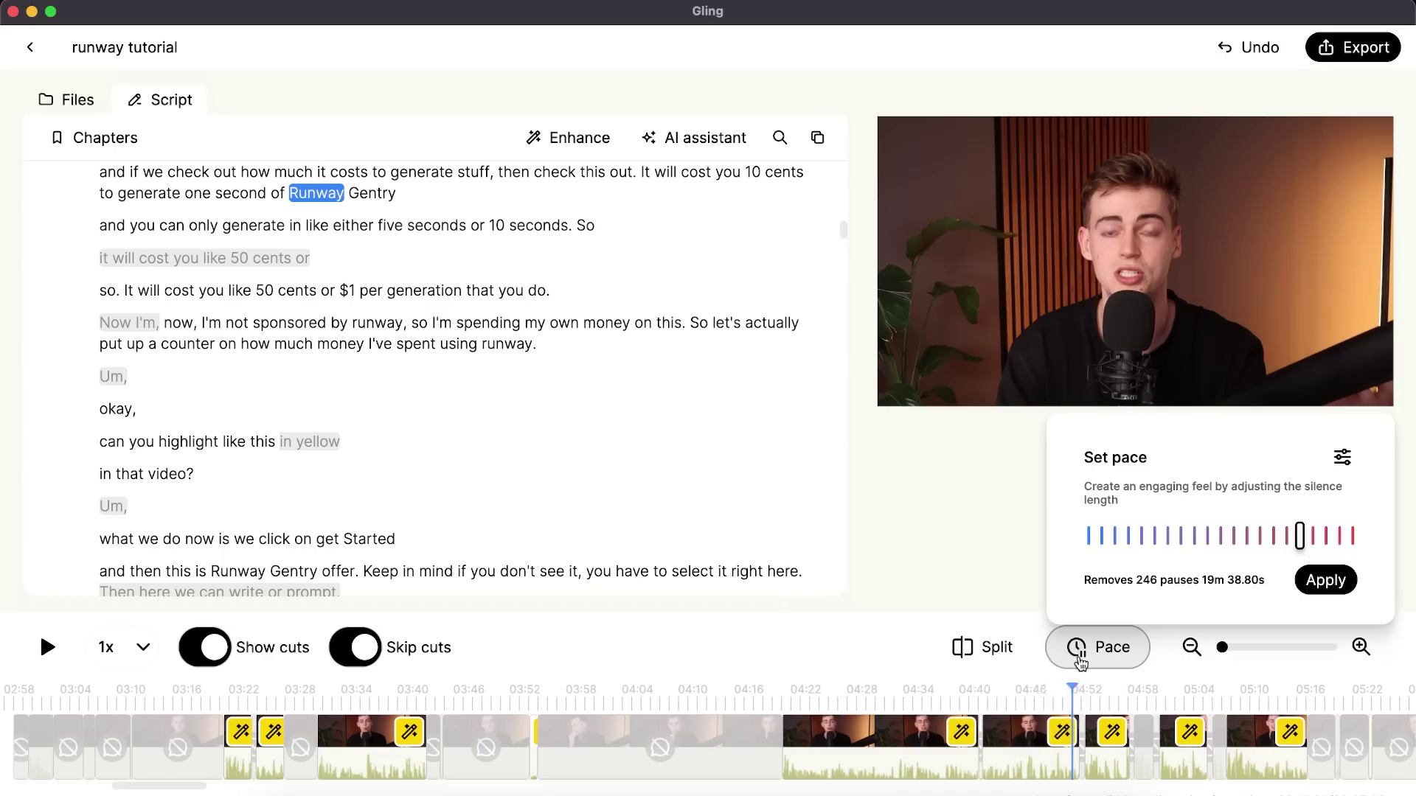
click(947, 737)
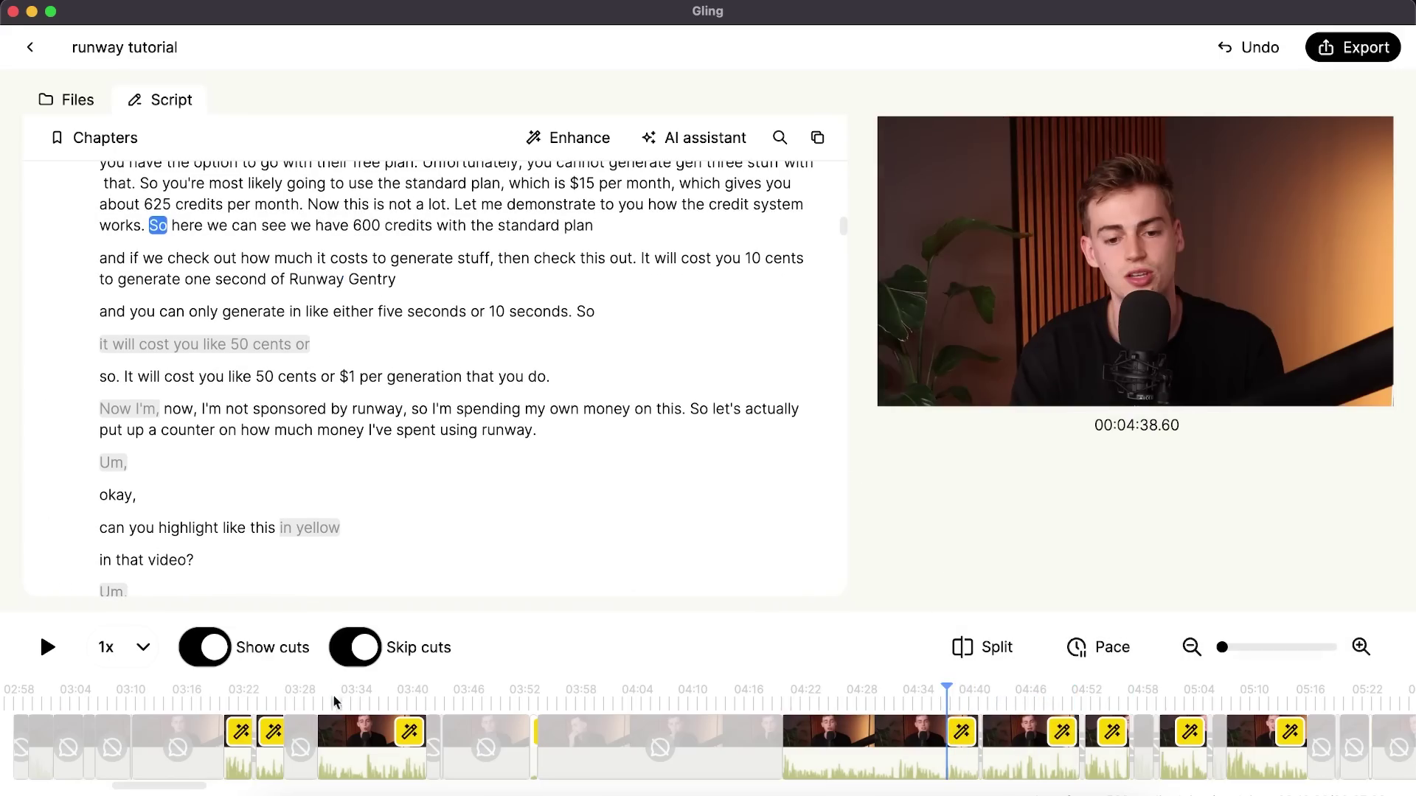
click(49, 646)
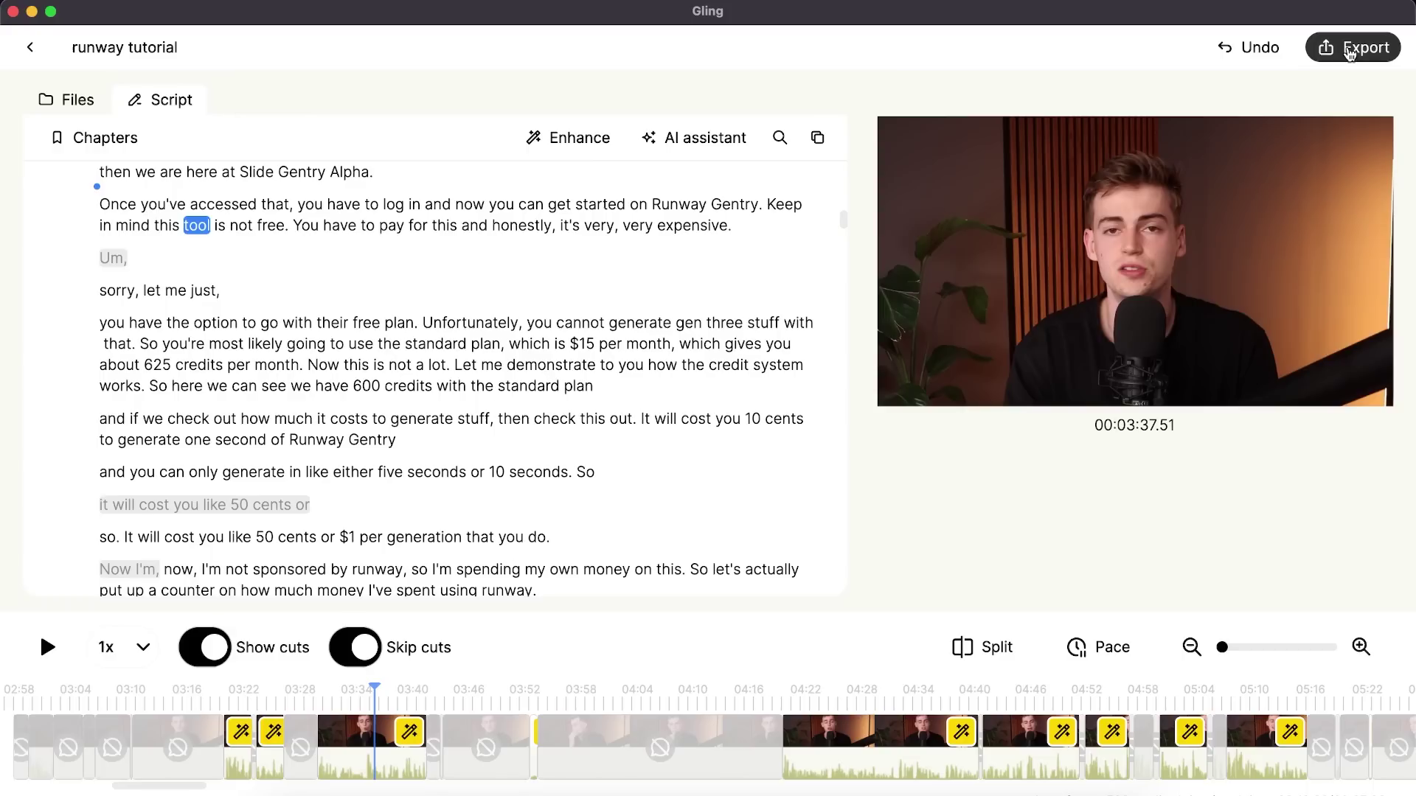
Show the export formats: Video .mp4, Audio .mp3, Subtitles .srt, Premiere .xml, FCP and Resolve.
click(1362, 47)
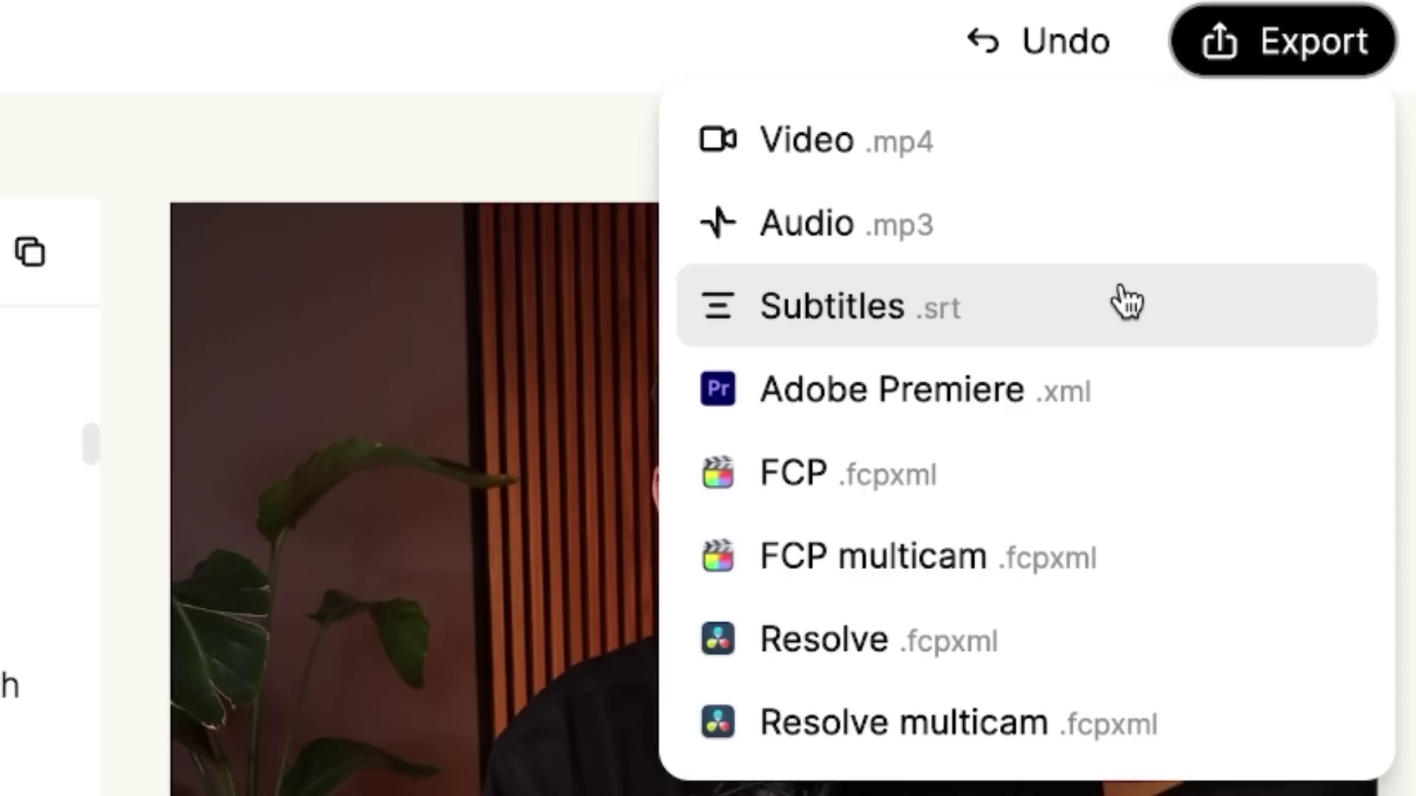